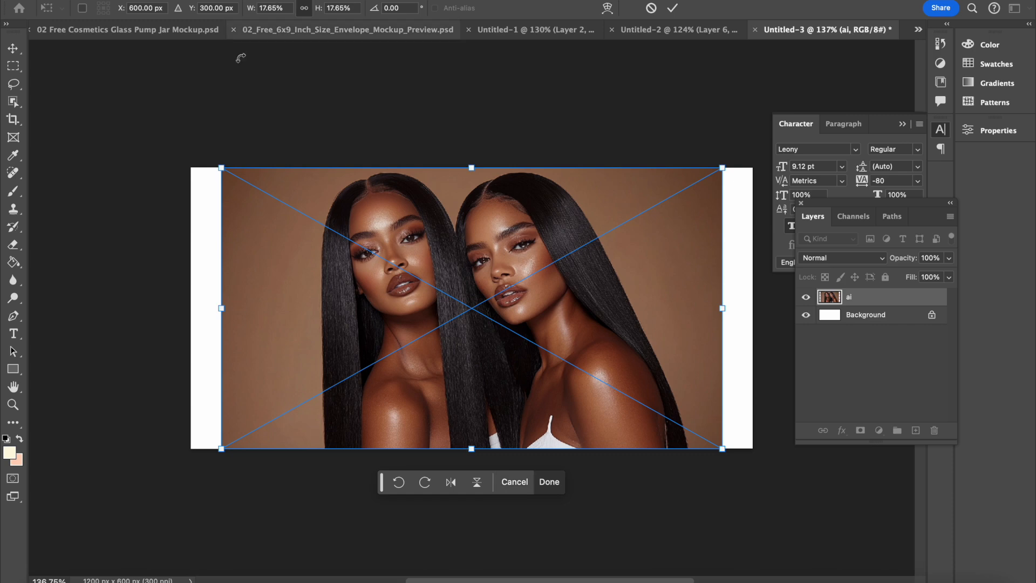
- Cancel the pending placement of the ai image
click(151, 1)
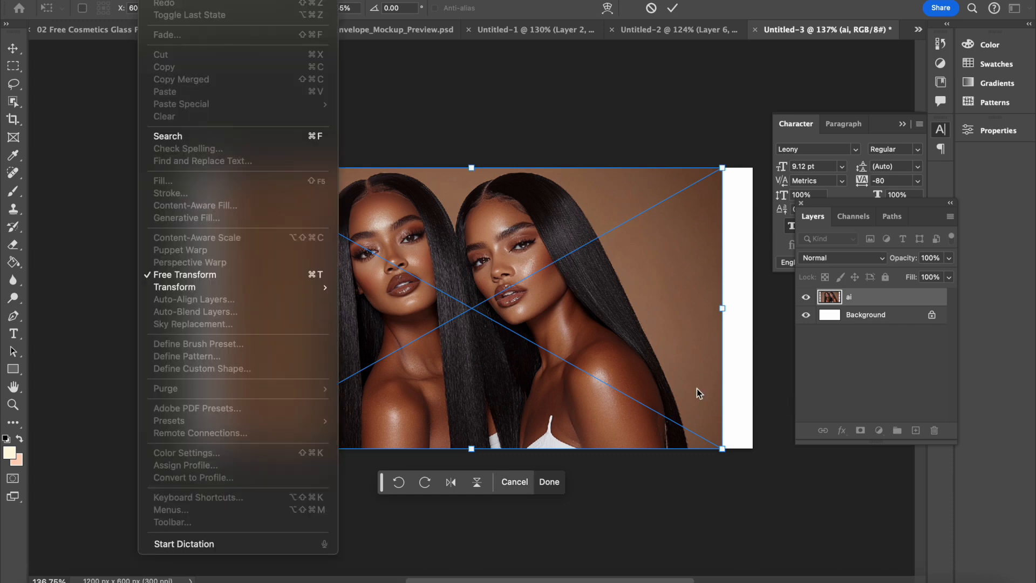
click(526, 481)
click(515, 481)
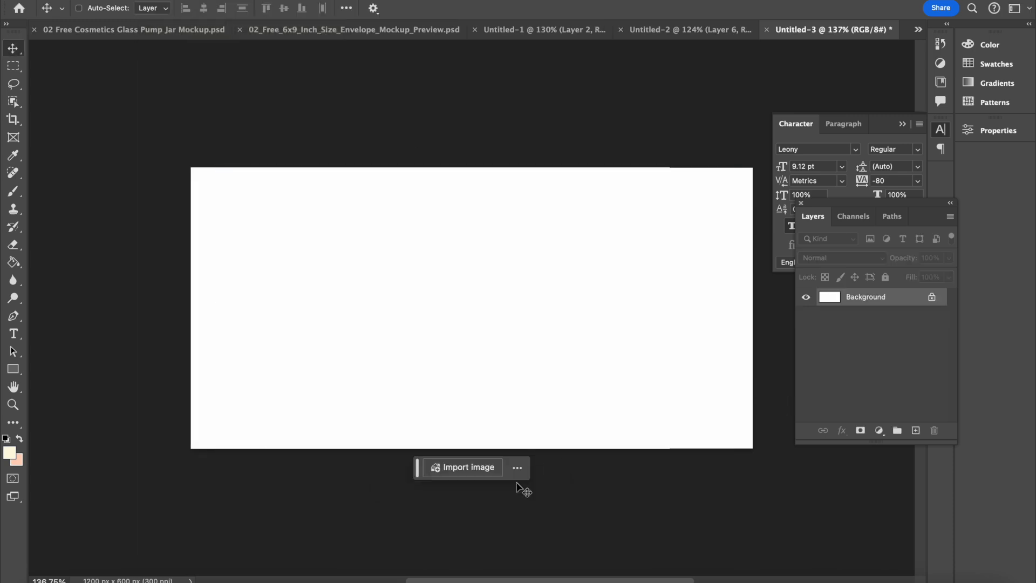
- Place ai2.png from the Downloads folder as an embedded image and accept its default size and position
click(475, 461)
click(355, 102)
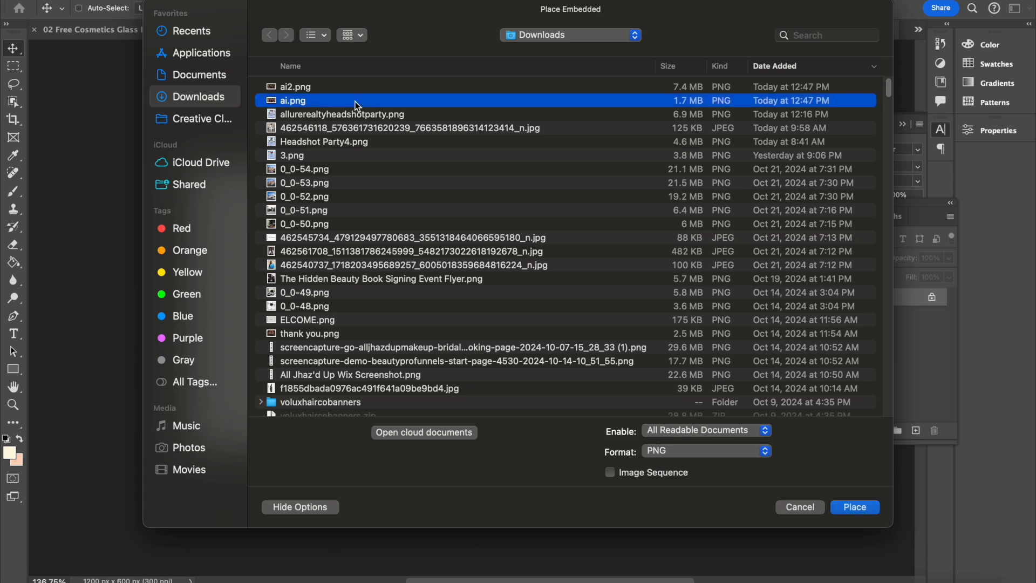
key(space)
key(space)
key(Up)
key(space)
key(space)
key(Return)
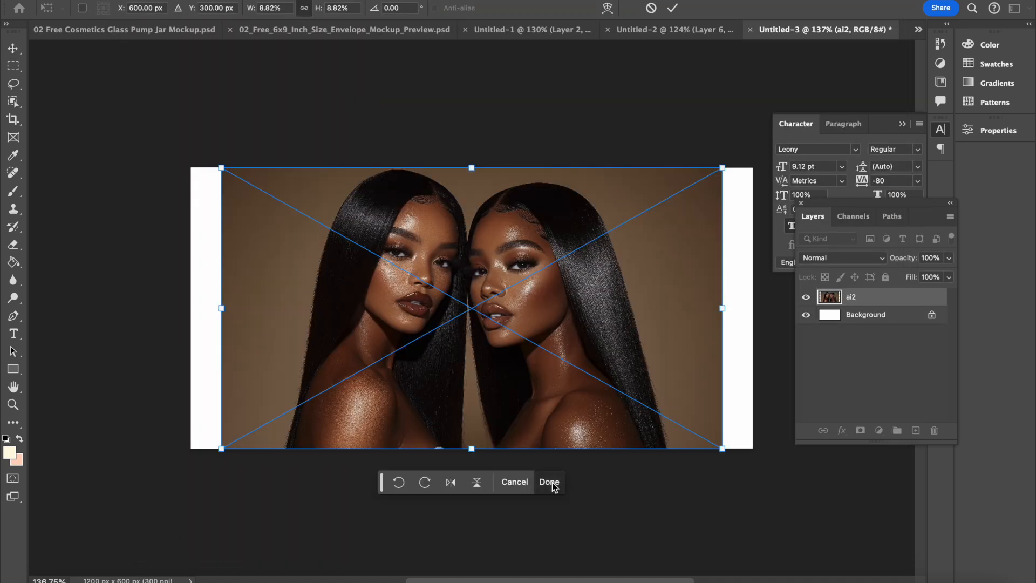
click(551, 487)
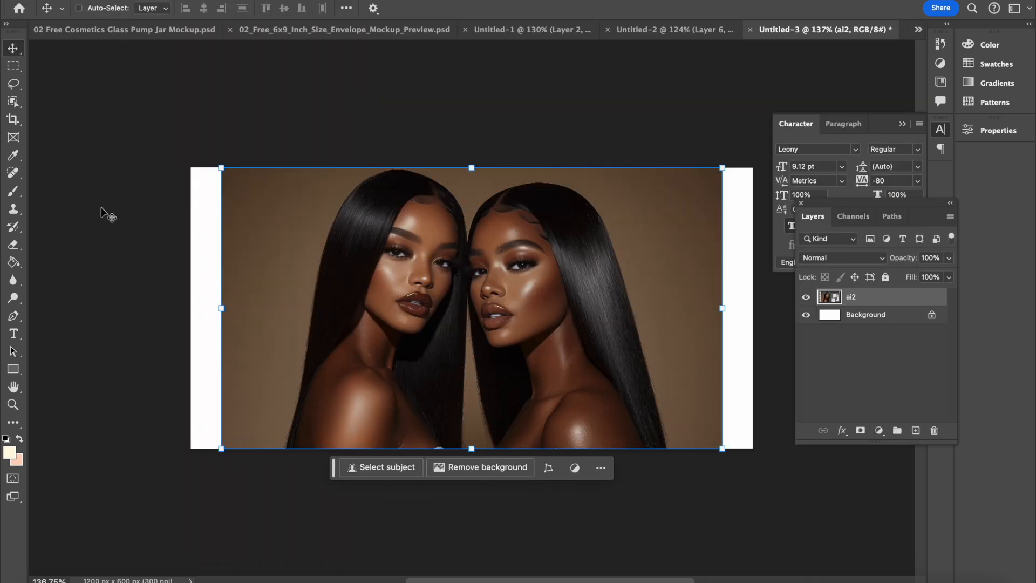
- Select both women with the Object Selection tool, copy them onto their own layer, and hide the ai2 layer
click(13, 102)
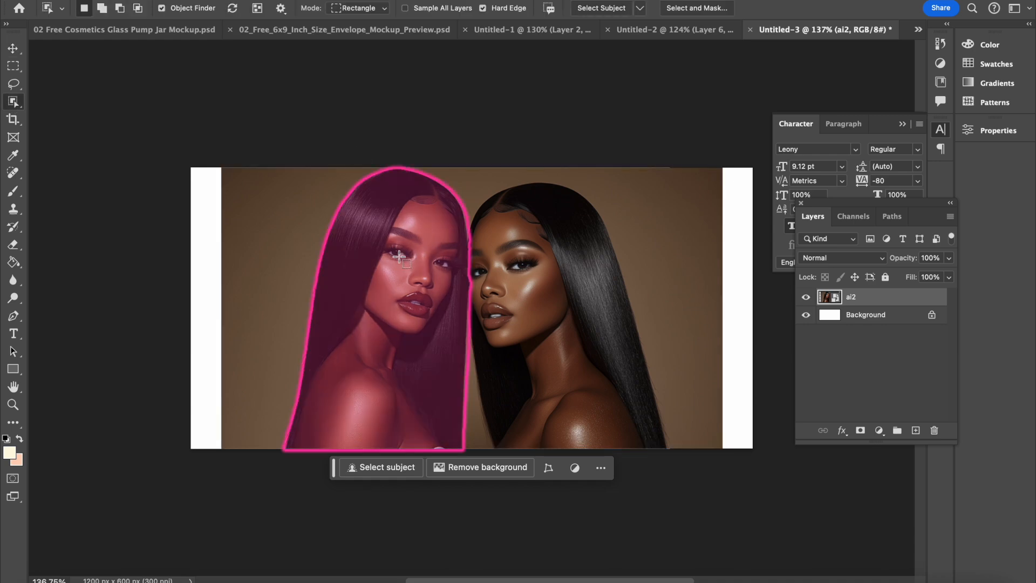
click(459, 277)
shift+click(512, 261)
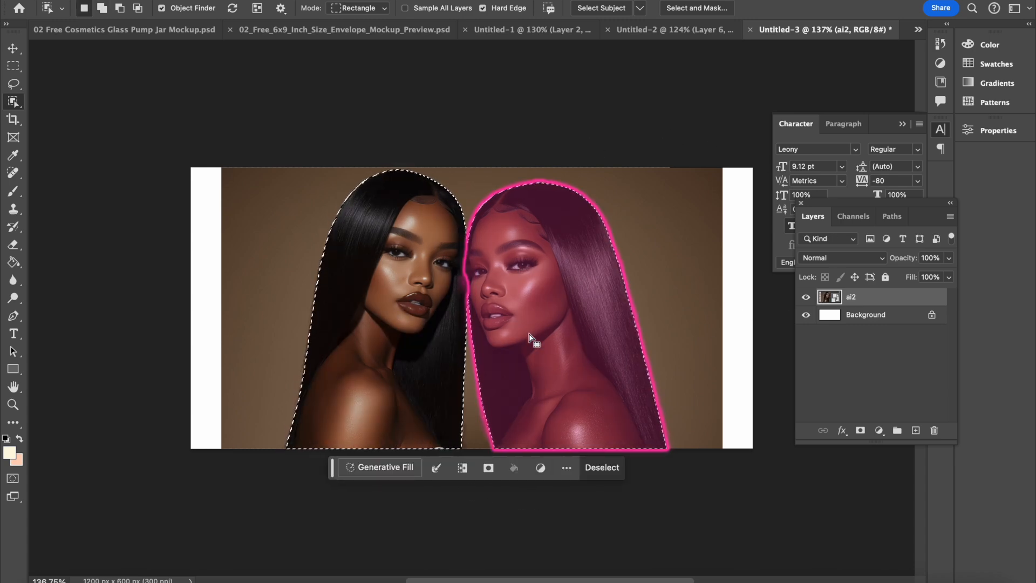
right_click(531, 336)
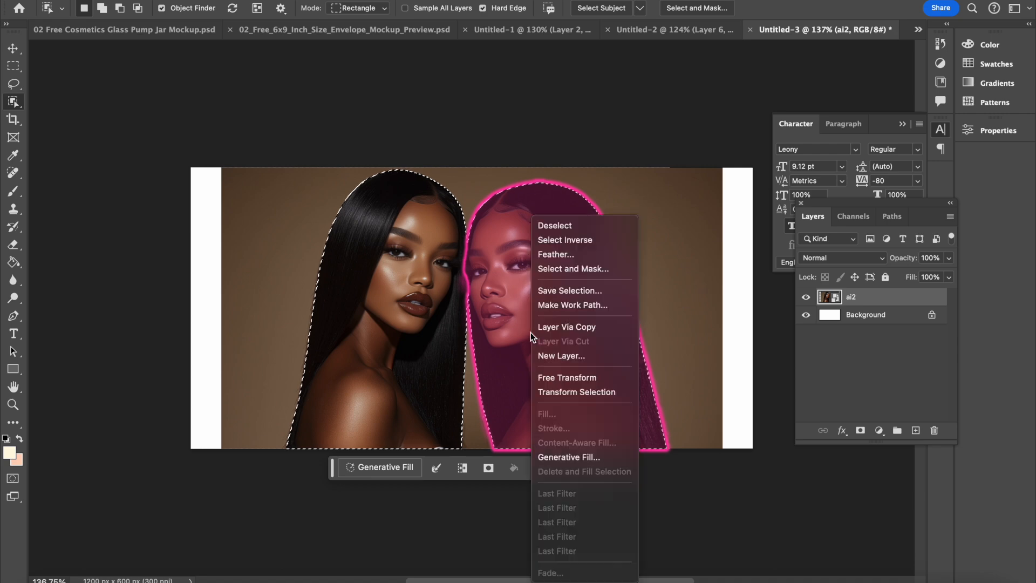
click(574, 329)
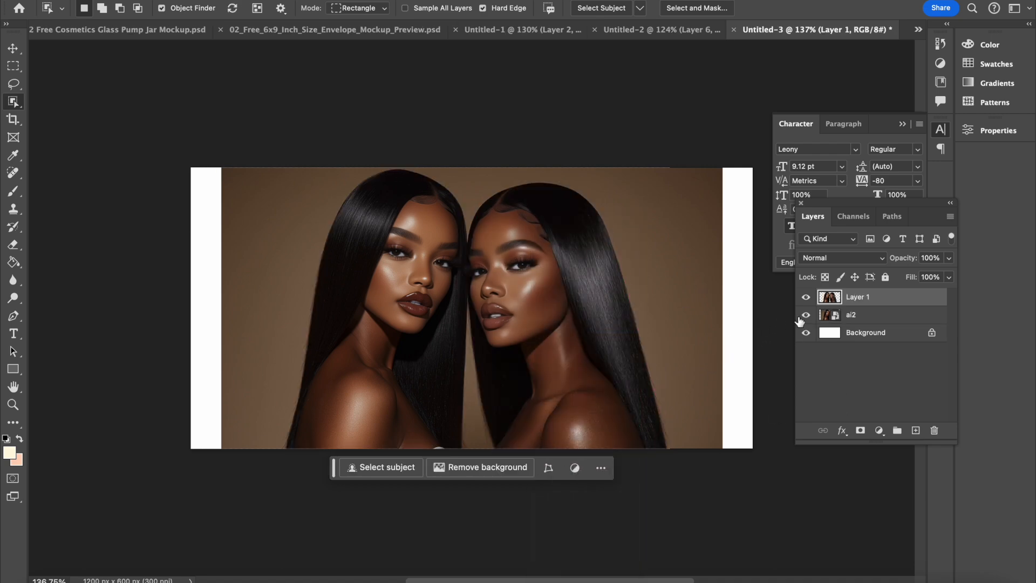
click(806, 315)
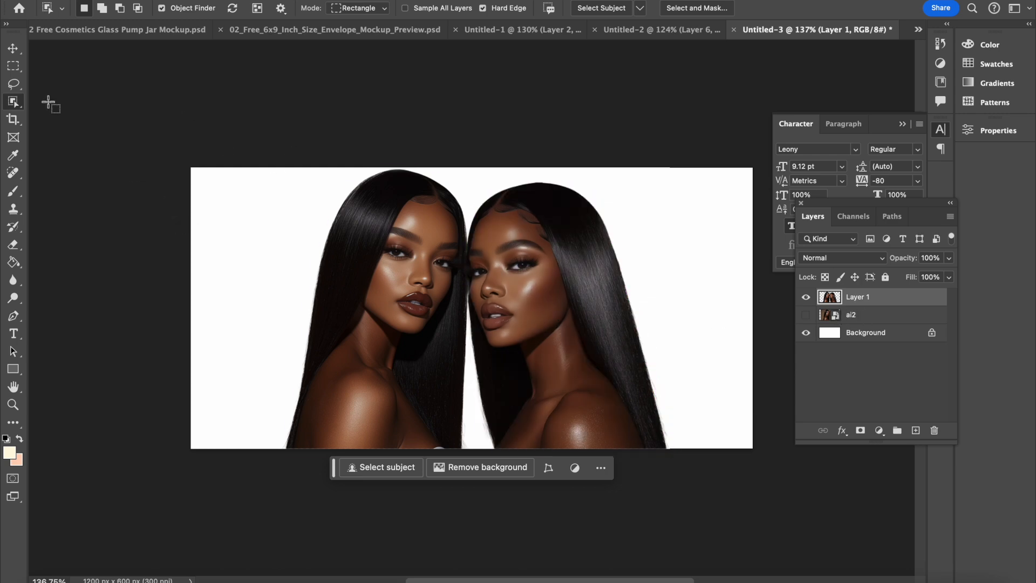
- Scale the cutout of the two women down slightly and move it to the right side of the canvas
click(14, 49)
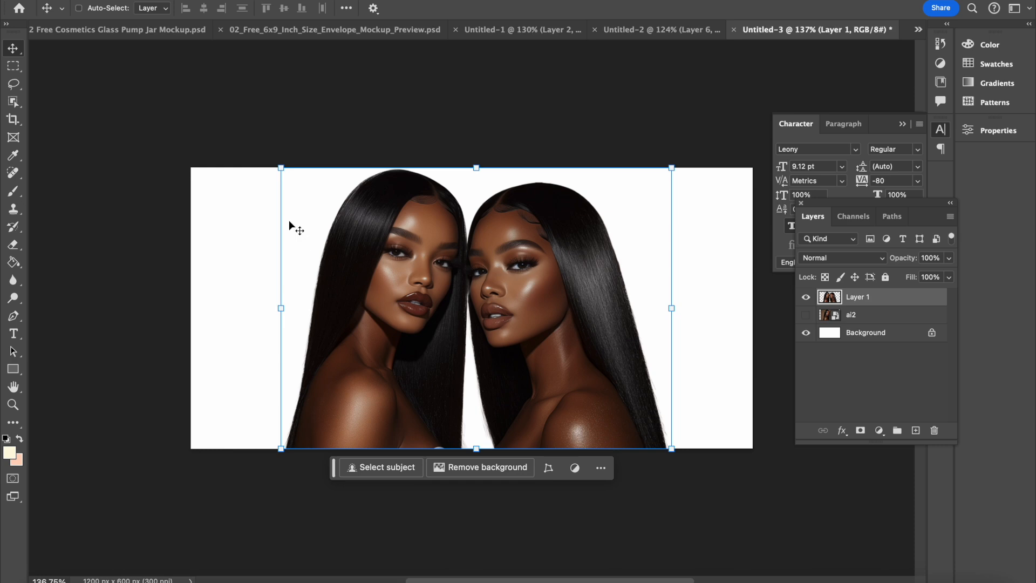
drag(279, 170, 345, 216)
drag(429, 291, 532, 252)
drag(452, 411, 407, 465)
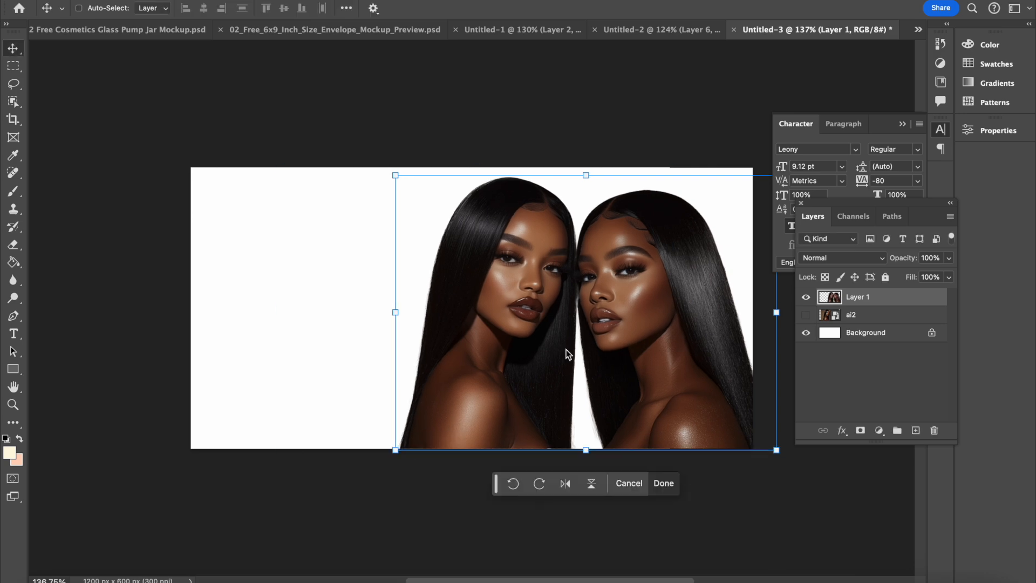
key(Return)
drag(568, 351, 576, 357)
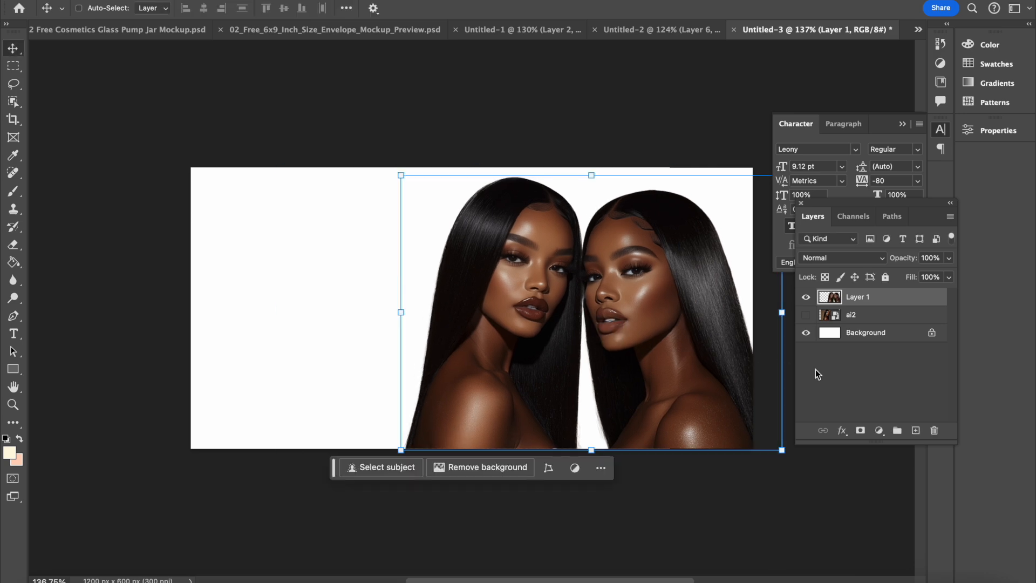
- Fill the Background layer with black using the Paint Bucket and the default foreground color
click(859, 332)
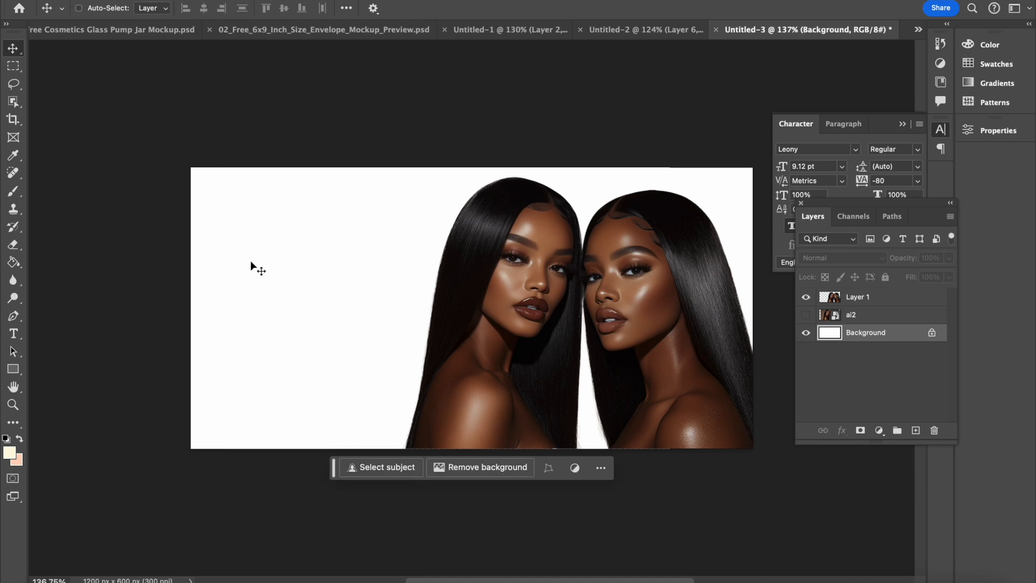
click(13, 263)
click(6, 440)
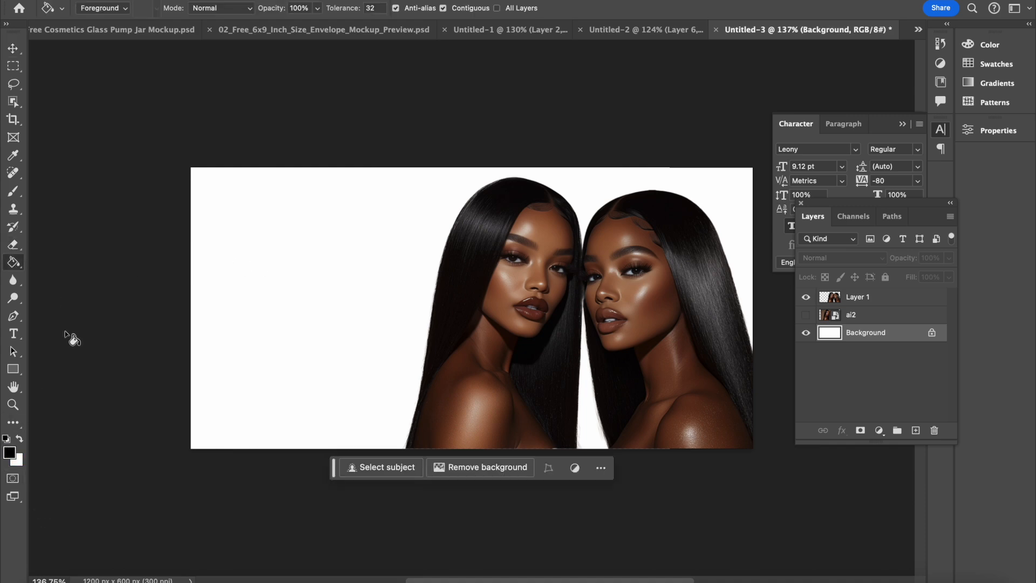
click(250, 327)
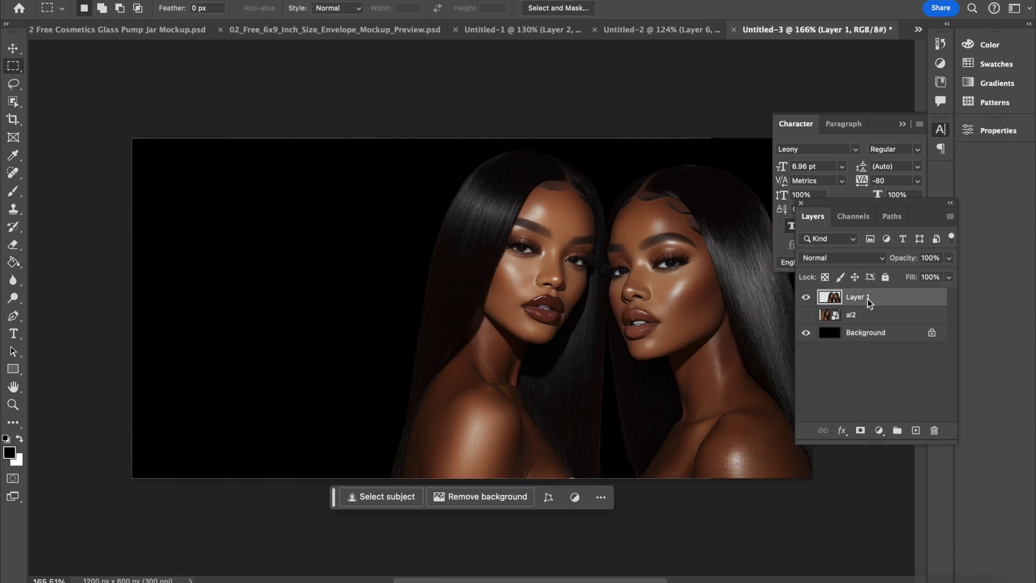
- Duplicate Layer 1 within the same document, keeping the suggested name
right_click(866, 299)
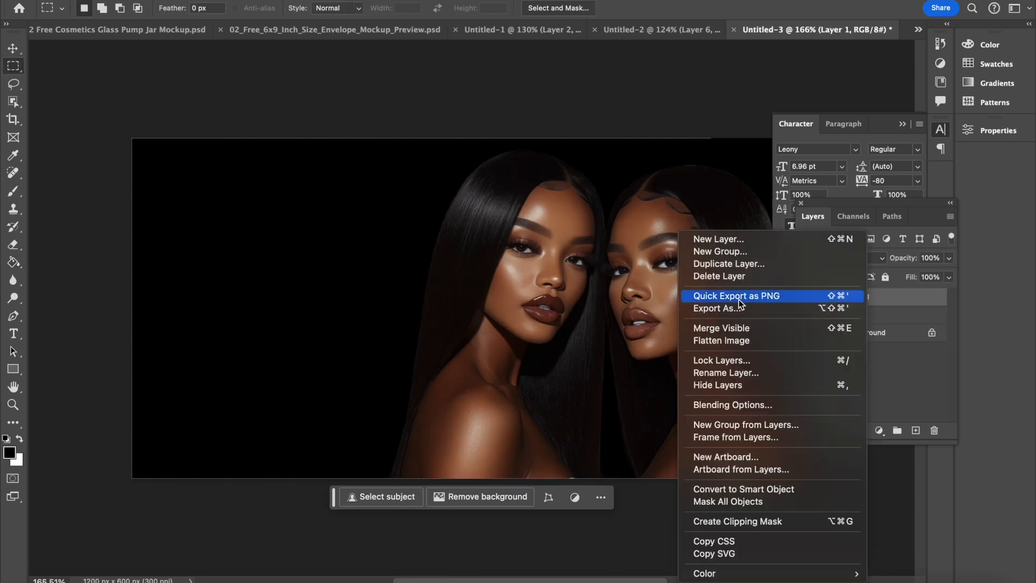
click(746, 265)
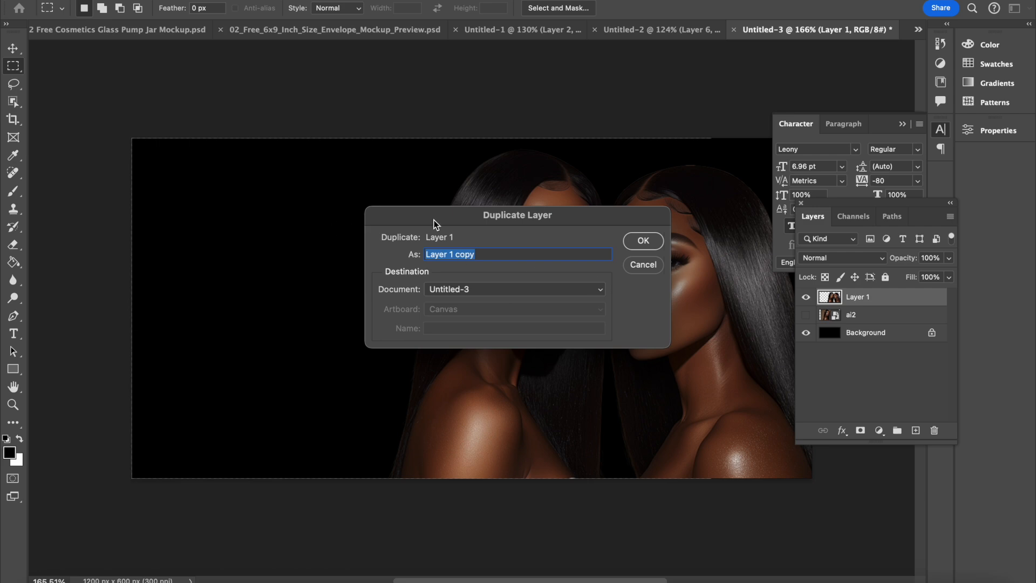
click(644, 238)
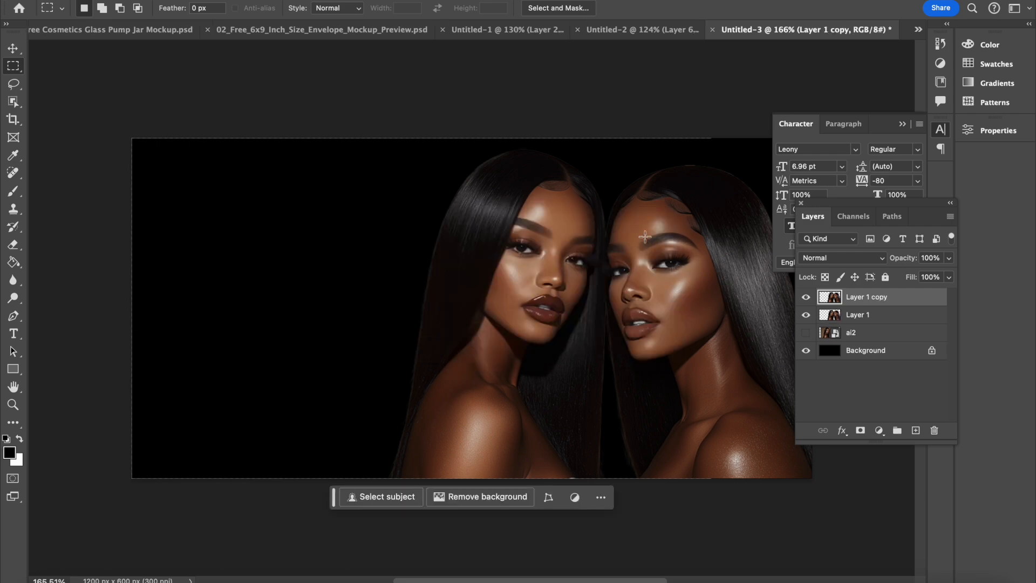
- Move the duplicated women to the left half of the canvas and enlarge them to about 149%
click(21, 47)
drag(765, 290, 464, 294)
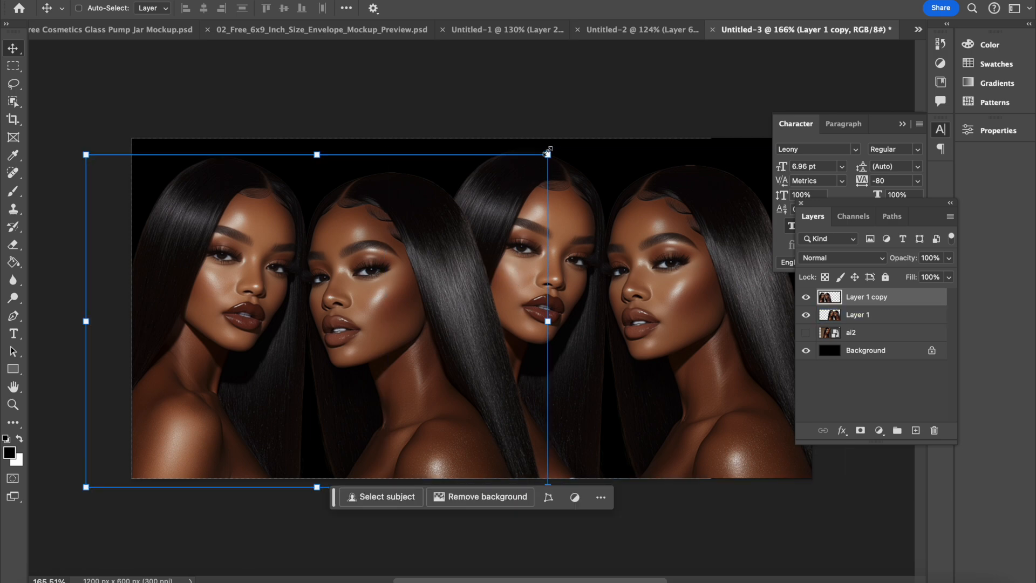
drag(547, 153, 880, 10)
drag(679, 160, 486, 306)
drag(713, 211, 578, 303)
drag(376, 400, 492, 374)
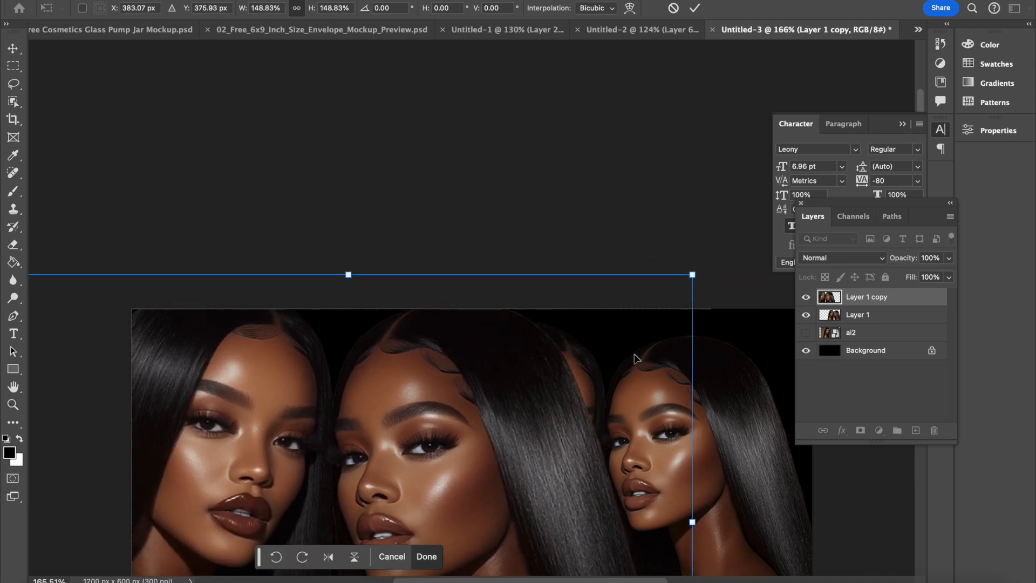
- Place Layer 1 copy directly above Background in the layer order and set its opacity to 16%
drag(846, 304, 862, 339)
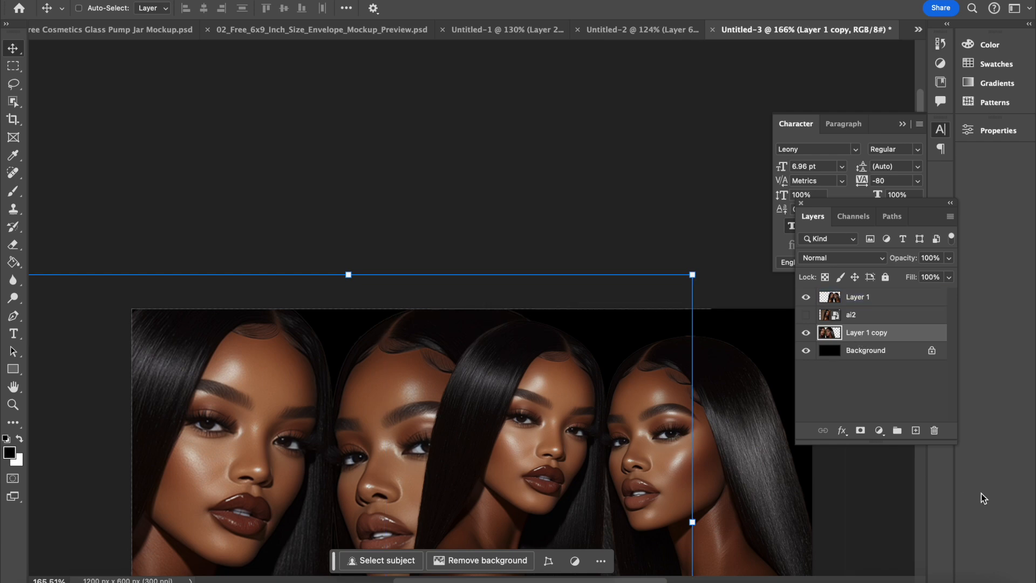
drag(920, 475, 918, 360)
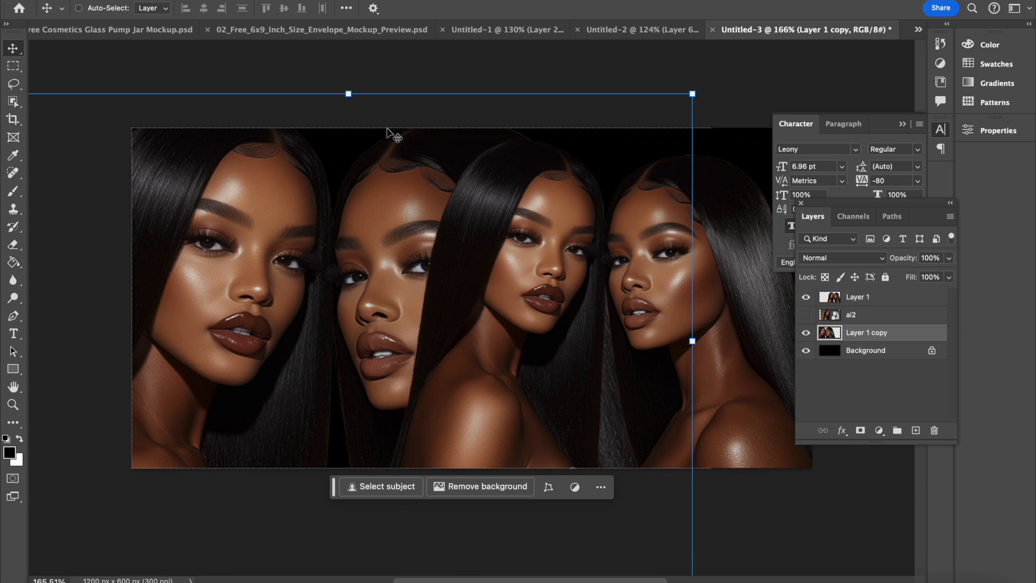
click(948, 258)
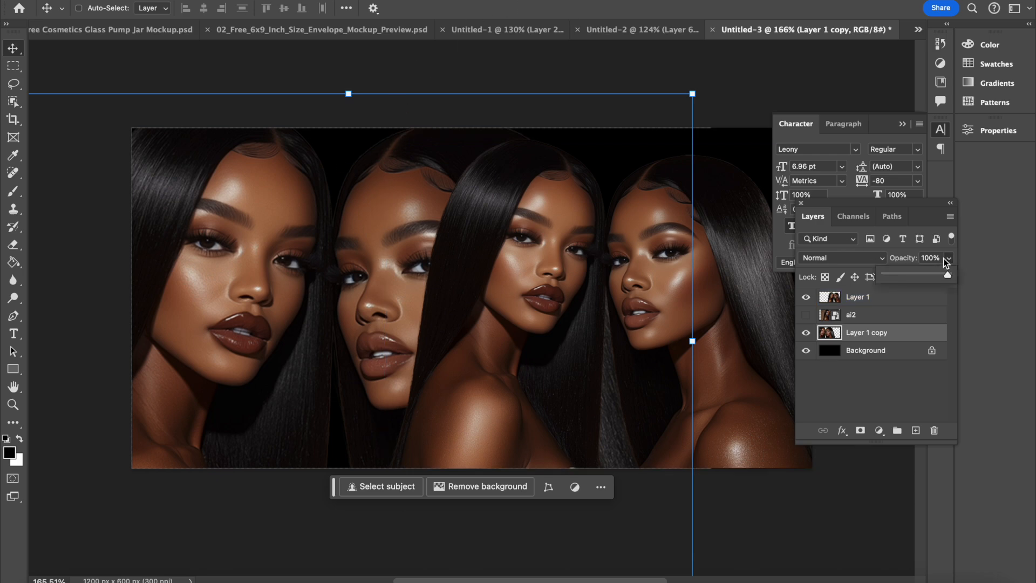
mouse_move(908, 273)
mouse_down()
mouse_move(882, 273)
mouse_move(895, 274)
mouse_up()
click(547, 67)
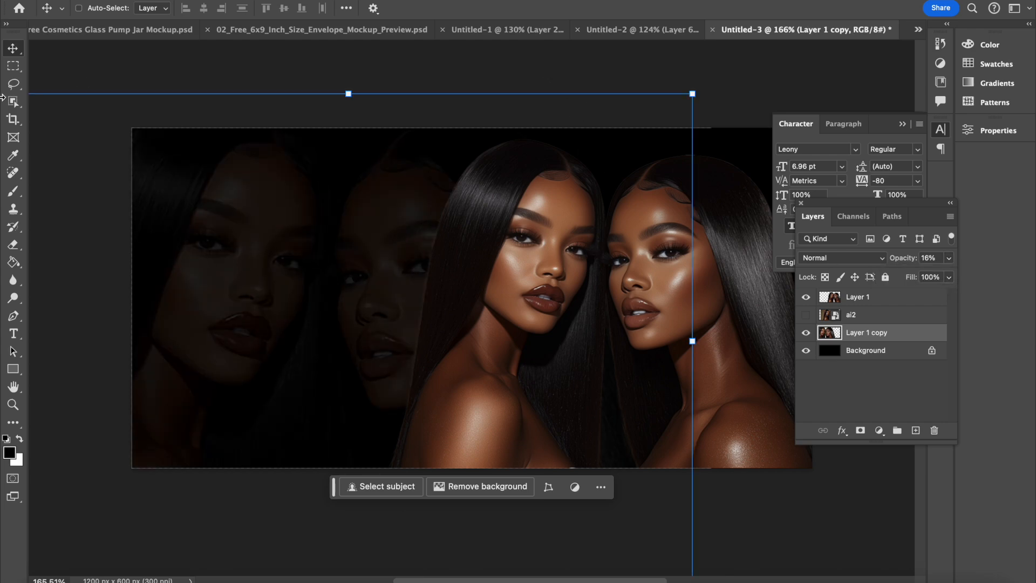
- Soften the faded faces on Layer 1 copy with the Blur tool at 74% strength
click(10, 283)
click(41, 277)
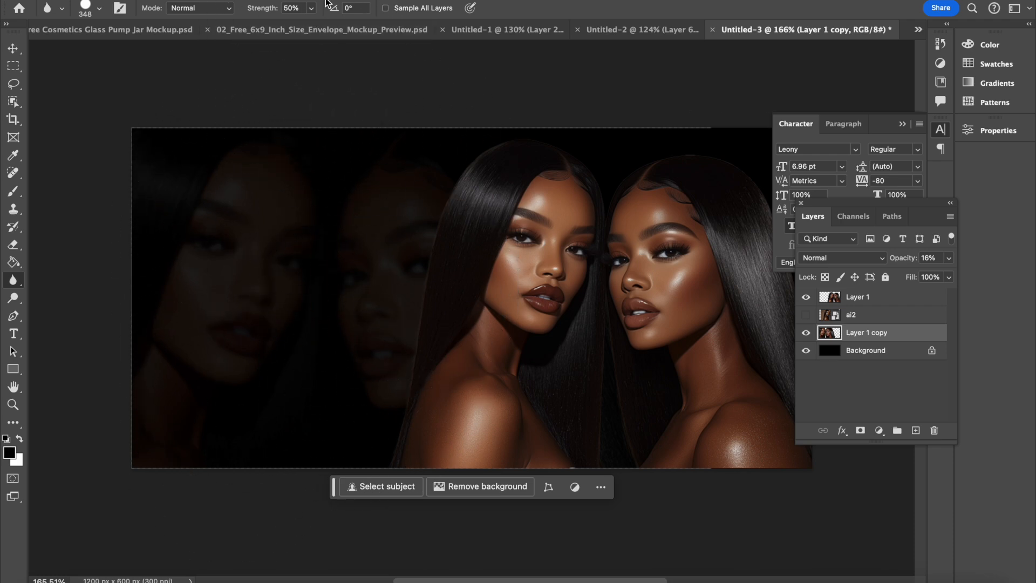
click(311, 8)
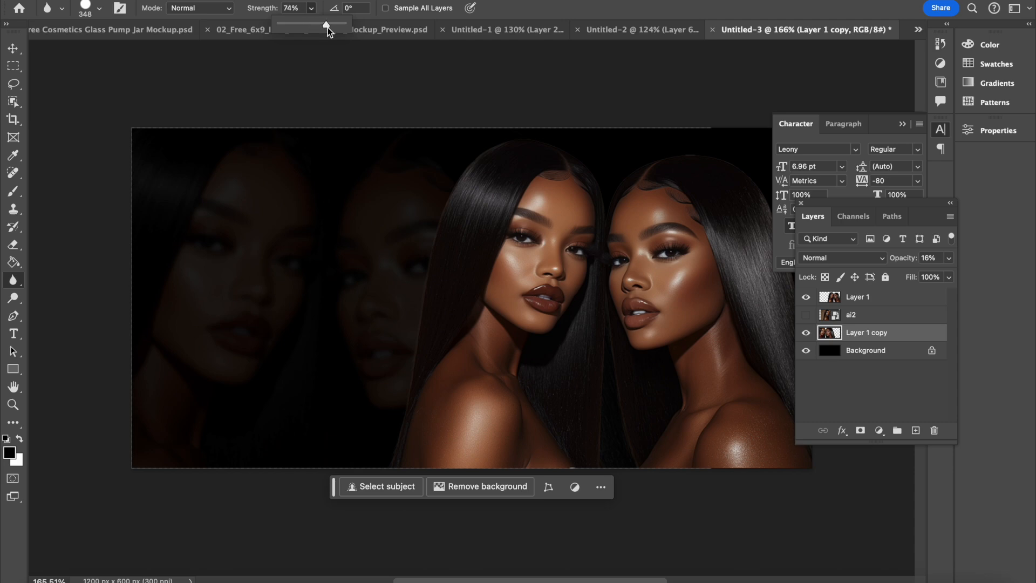
mouse_move(263, 213)
mouse_down()
mouse_move(252, 181)
mouse_move(270, 278)
mouse_move(209, 297)
mouse_move(266, 268)
mouse_move(258, 398)
mouse_move(470, 286)
mouse_move(263, 143)
mouse_up()
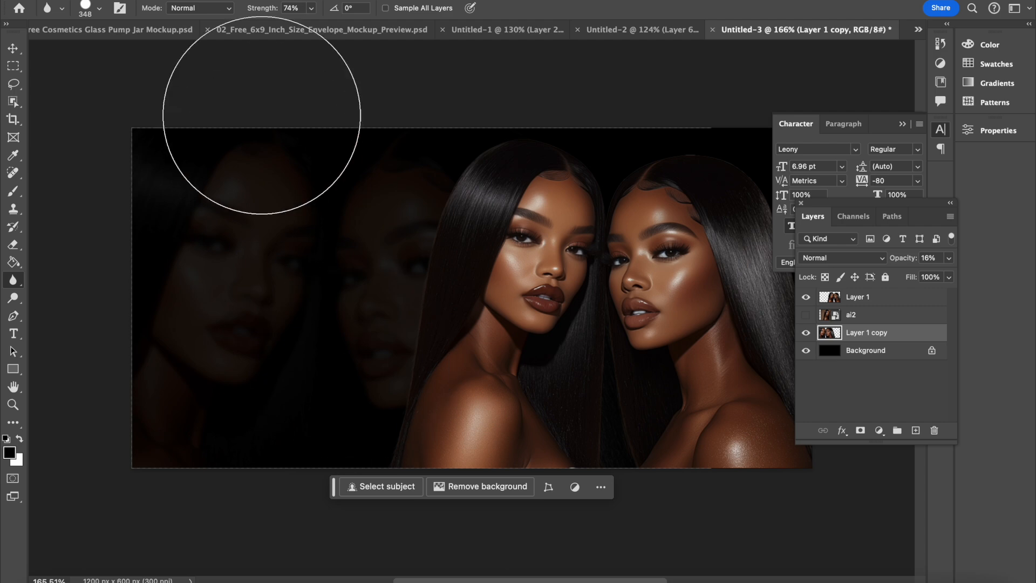
- Blur the faded faces again at 100% strength and set the opacity of Layer 1 copy to 14%
click(311, 8)
drag(326, 27, 328, 29)
mouse_move(316, 247)
mouse_down()
mouse_move(458, 286)
mouse_move(377, 331)
mouse_move(420, 363)
mouse_move(452, 274)
mouse_move(266, 169)
mouse_move(142, 218)
mouse_move(384, 89)
mouse_move(305, 358)
mouse_move(342, 238)
mouse_move(209, 433)
mouse_move(357, 420)
mouse_move(254, 231)
mouse_move(238, 439)
mouse_move(287, 296)
mouse_move(366, 264)
mouse_move(349, 246)
mouse_move(347, 400)
mouse_move(324, 308)
mouse_up()
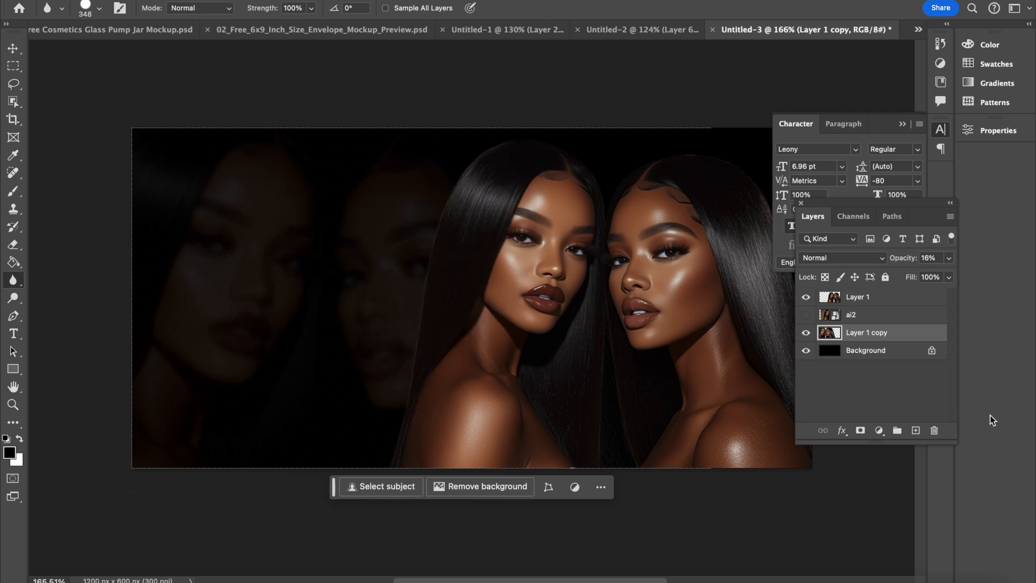
click(948, 259)
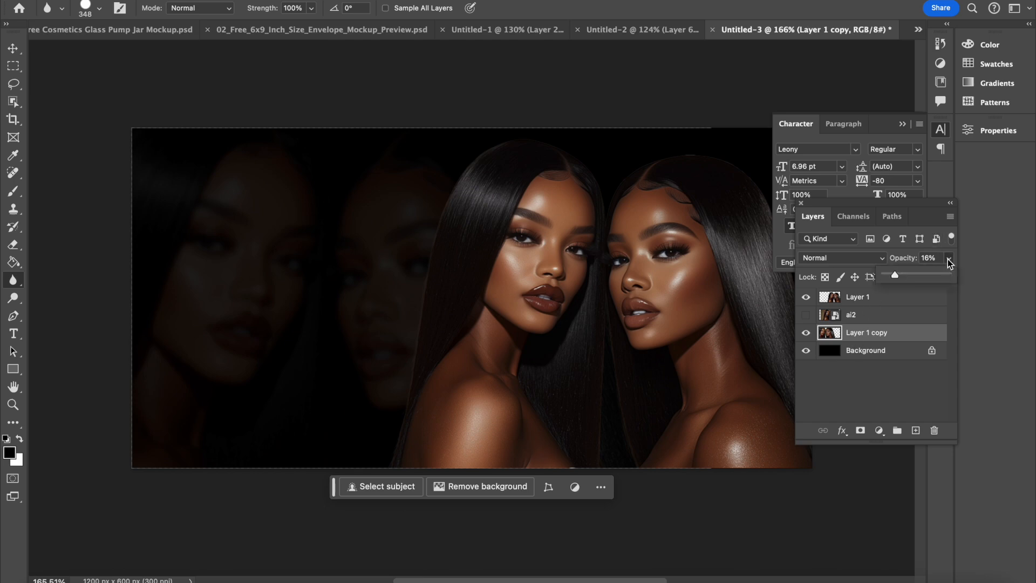
drag(886, 274, 893, 276)
- Choose the Brush tool and add a new empty layer at the top of the layer stack
click(13, 191)
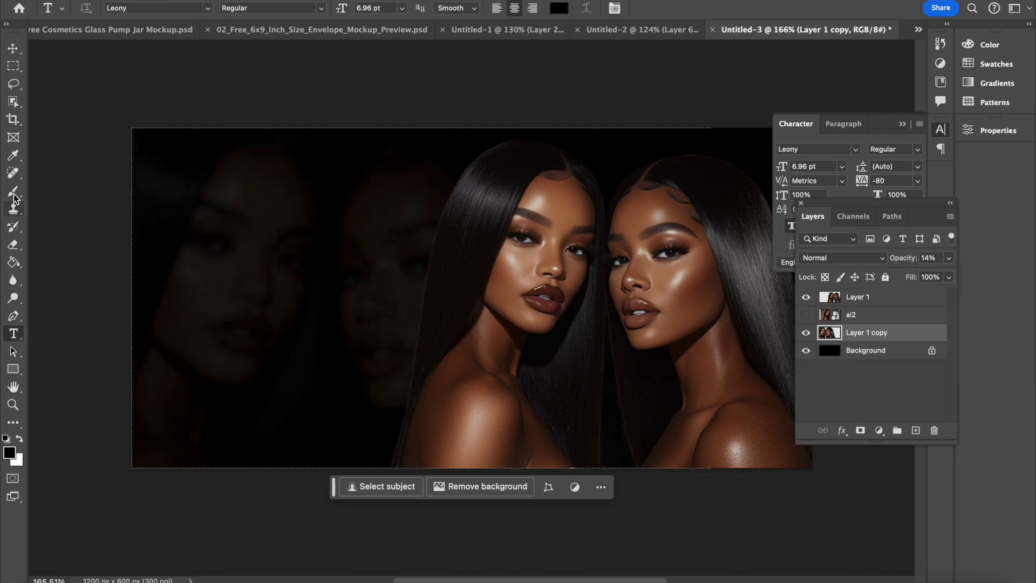
right_click(14, 193)
click(51, 193)
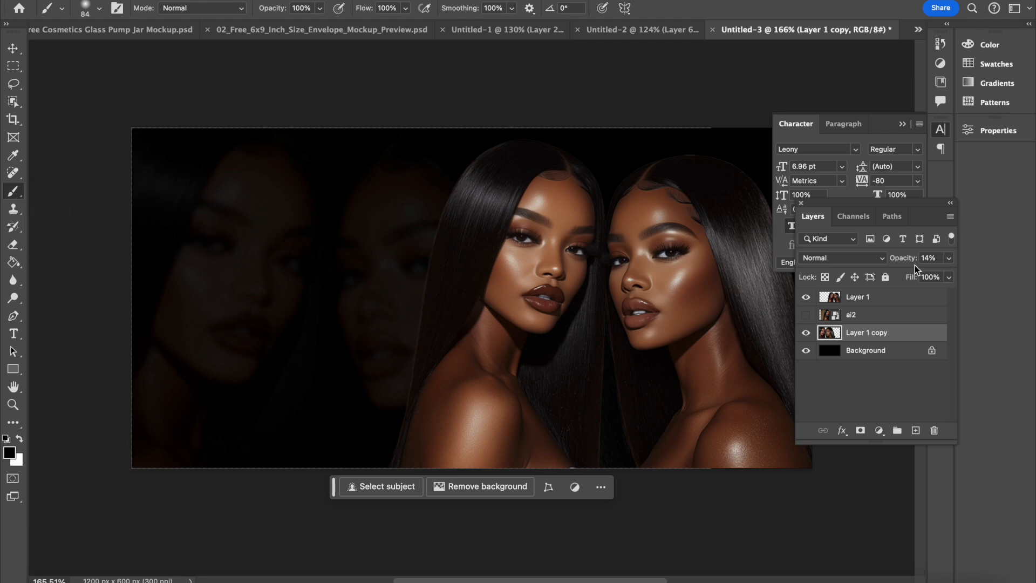
click(916, 430)
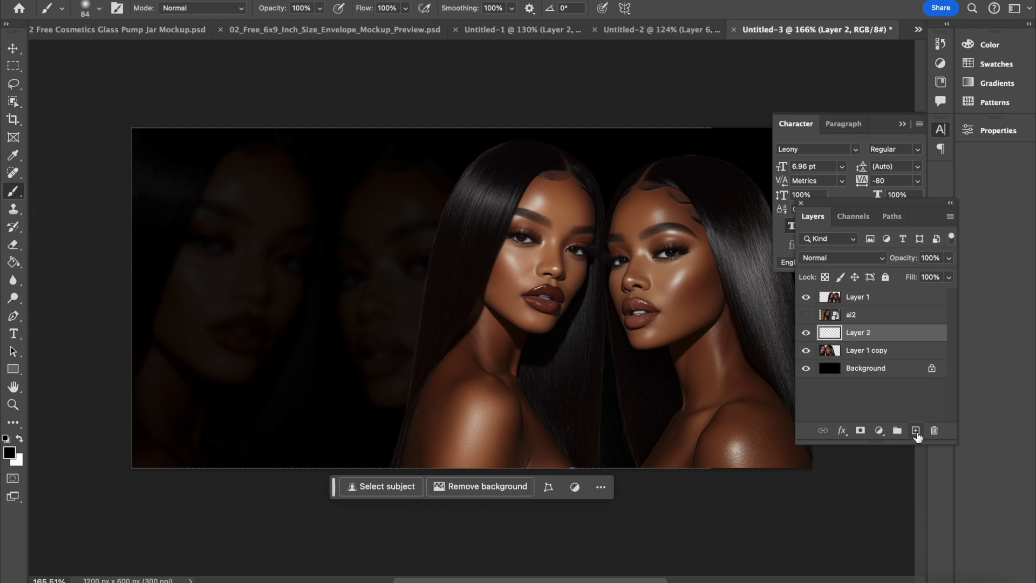
drag(881, 336, 882, 294)
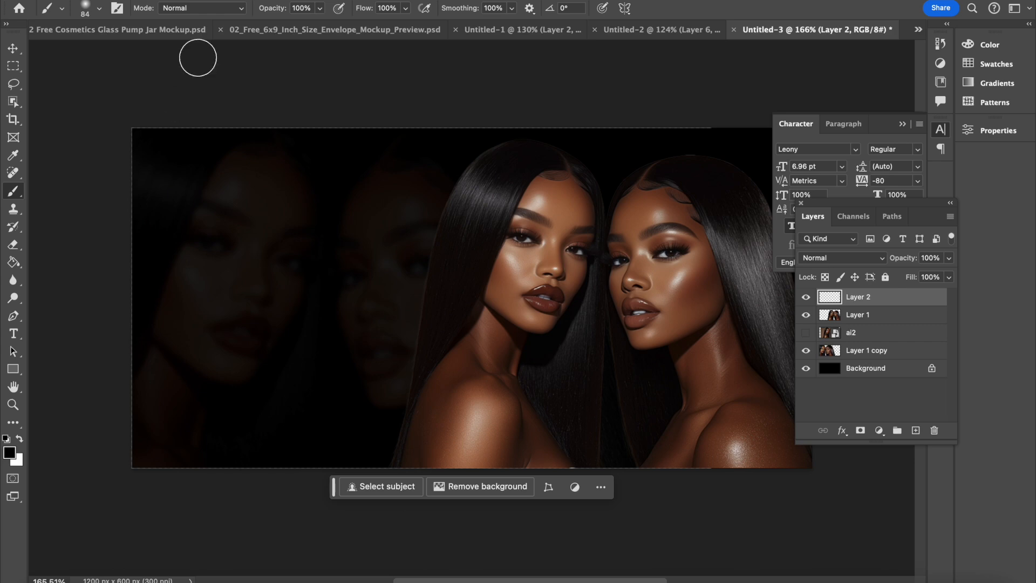
- Paint soft black shading along the banner's lower edge on Layer 2 with a flattened 1400 px brush at 0% hardness
click(88, 8)
drag(119, 53, 147, 51)
drag(39, 45, 41, 50)
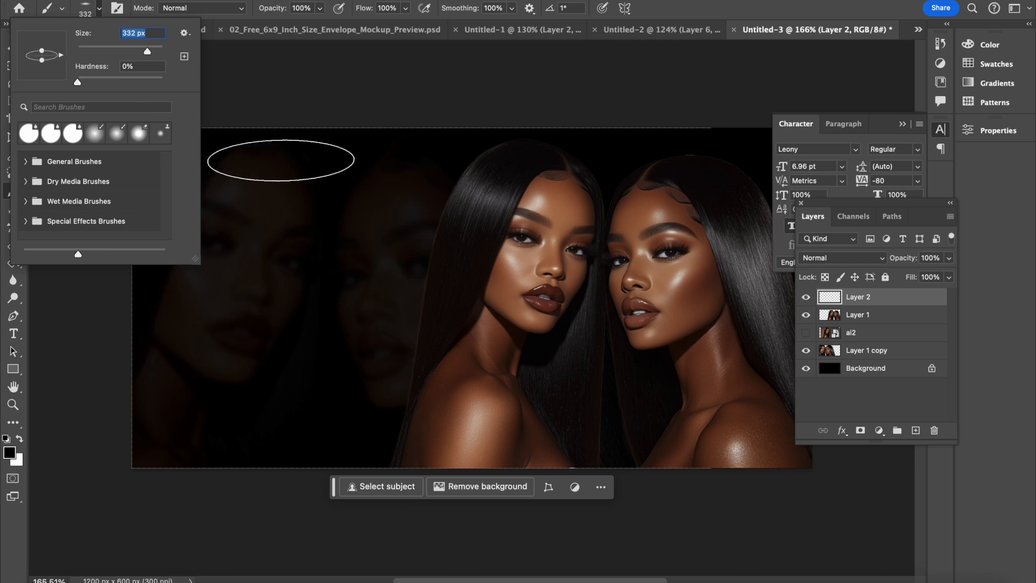
drag(155, 53, 157, 53)
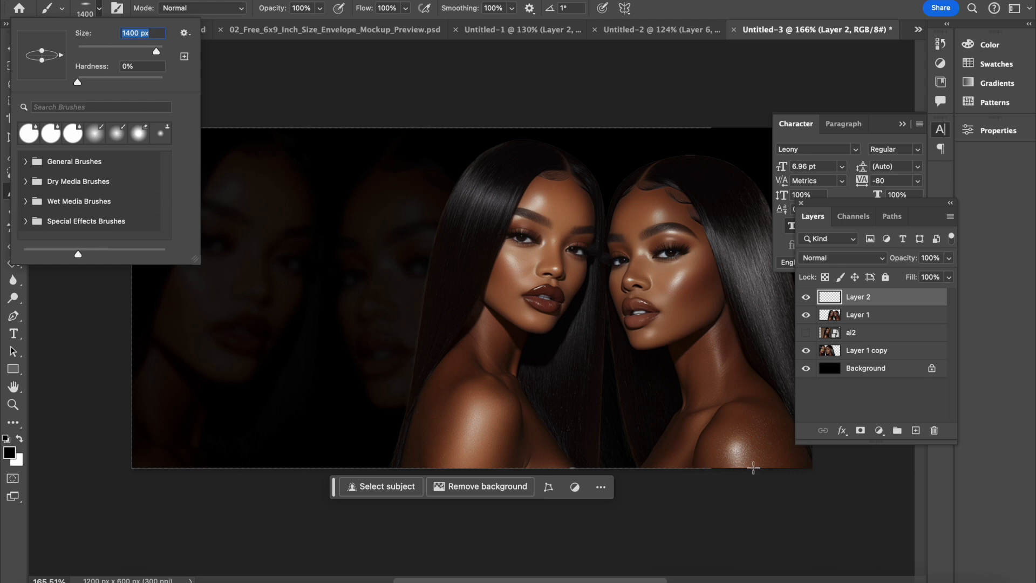
click(727, 465)
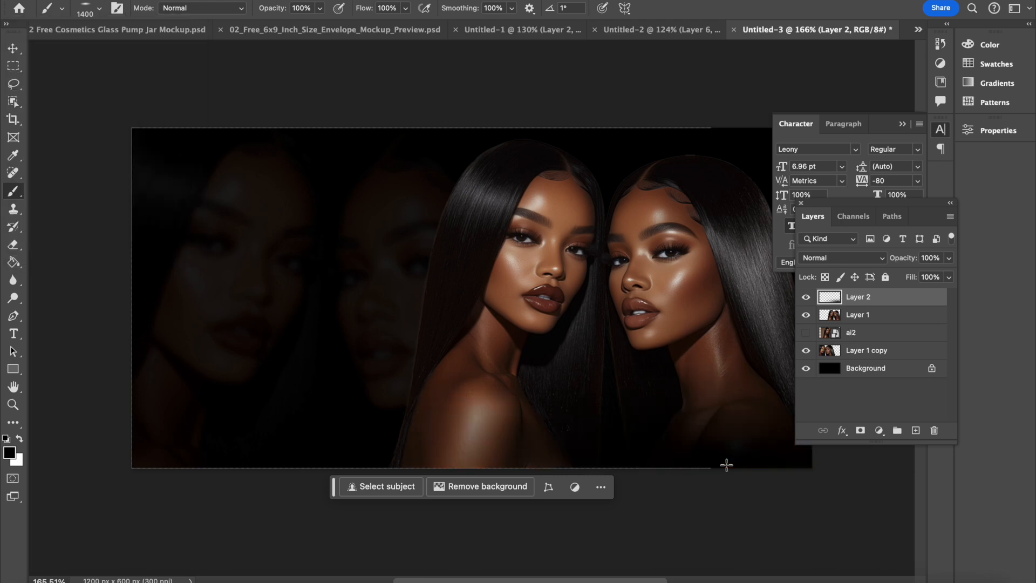
click(458, 463)
click(221, 463)
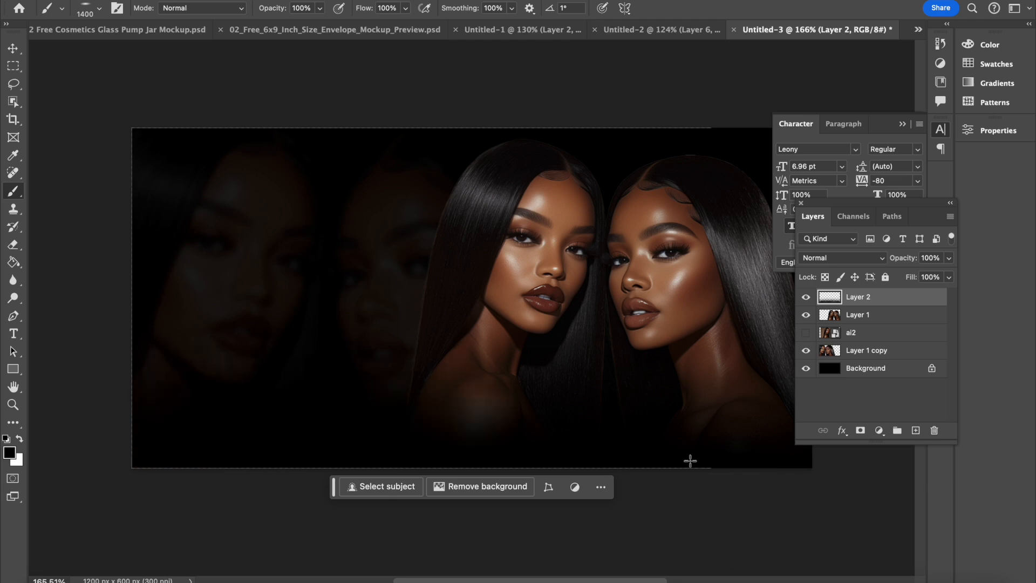
click(753, 455)
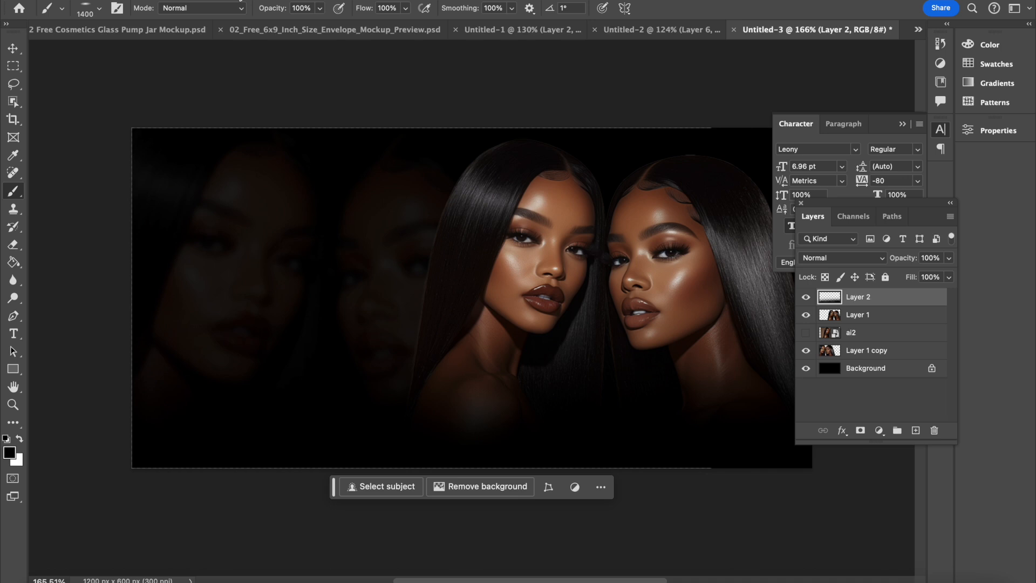
- Set the opacity of Layer 2 to 85% and remove the hidden ai2 layer
click(949, 259)
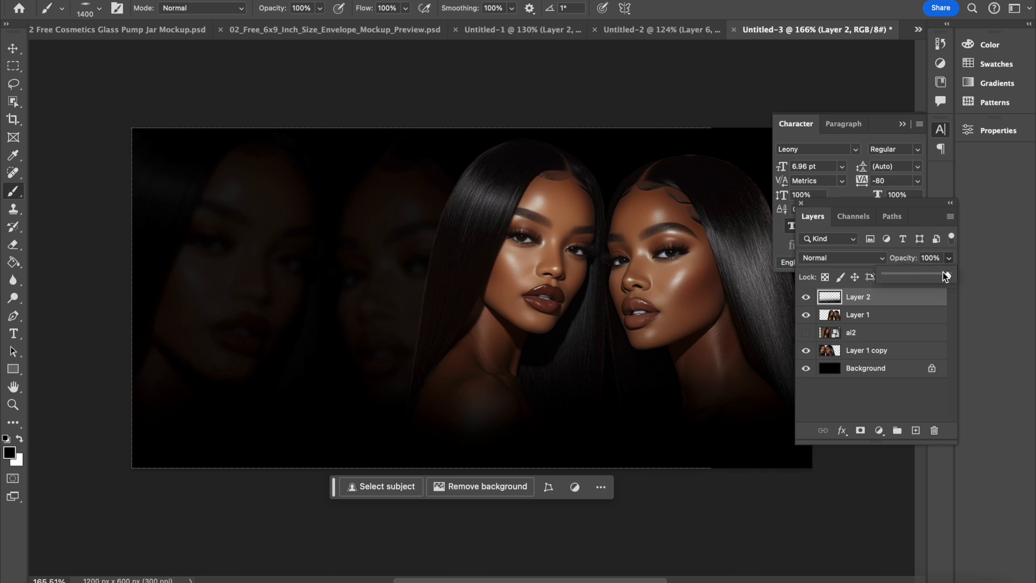
drag(938, 273, 938, 275)
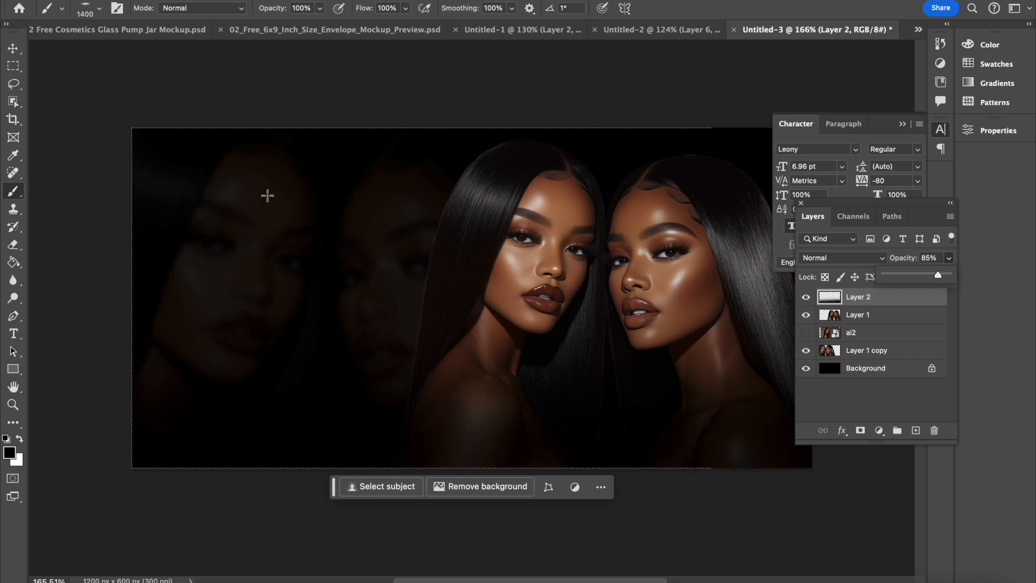
click(13, 48)
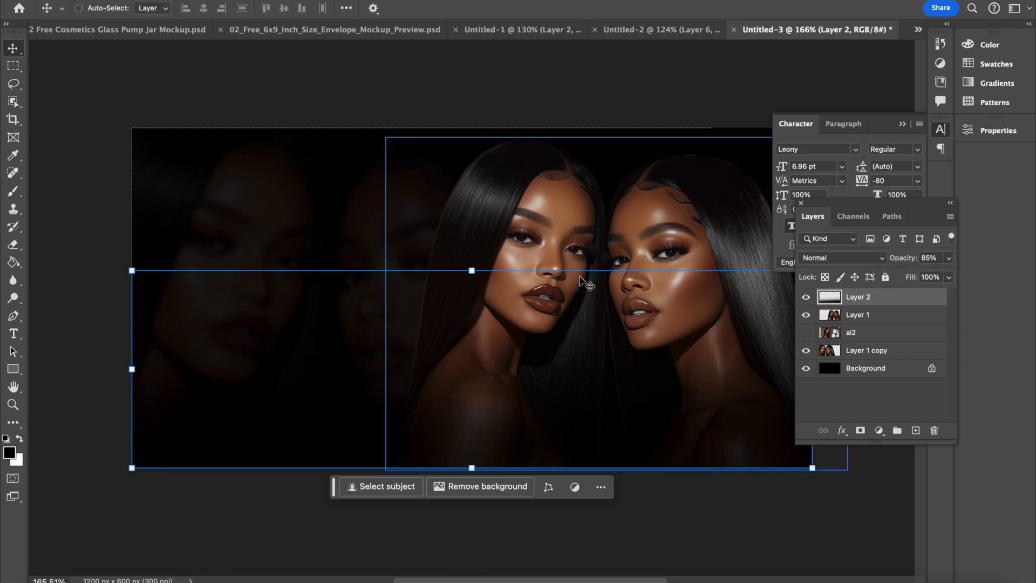
click(870, 337)
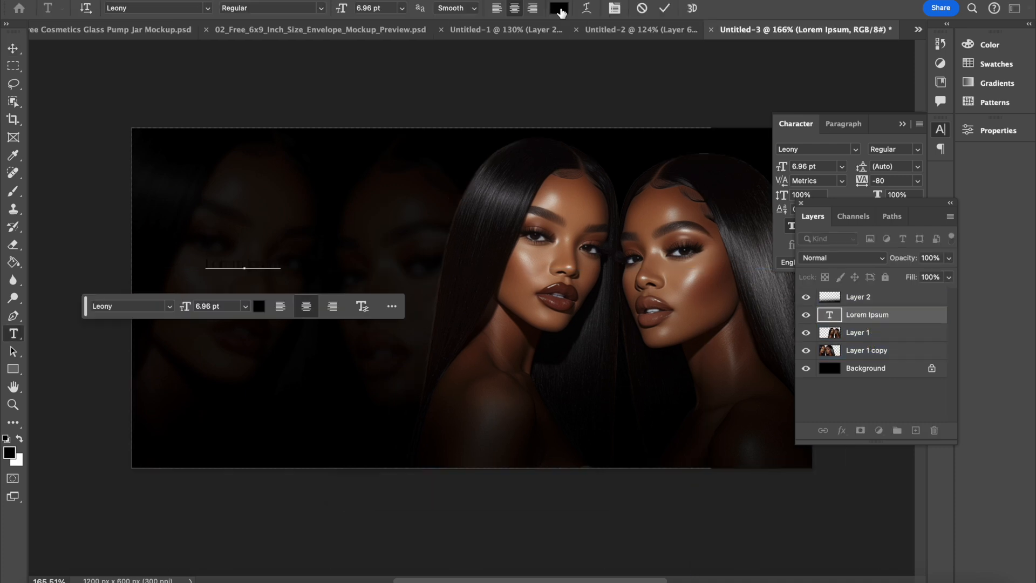
- Colour the placeholder text over the faded faces white (ffffff) and replace its wording with VOLUX
click(561, 8)
mouse_move(674, 414)
mouse_down()
mouse_move(493, 351)
mouse_move(585, 348)
mouse_move(437, 174)
mouse_up()
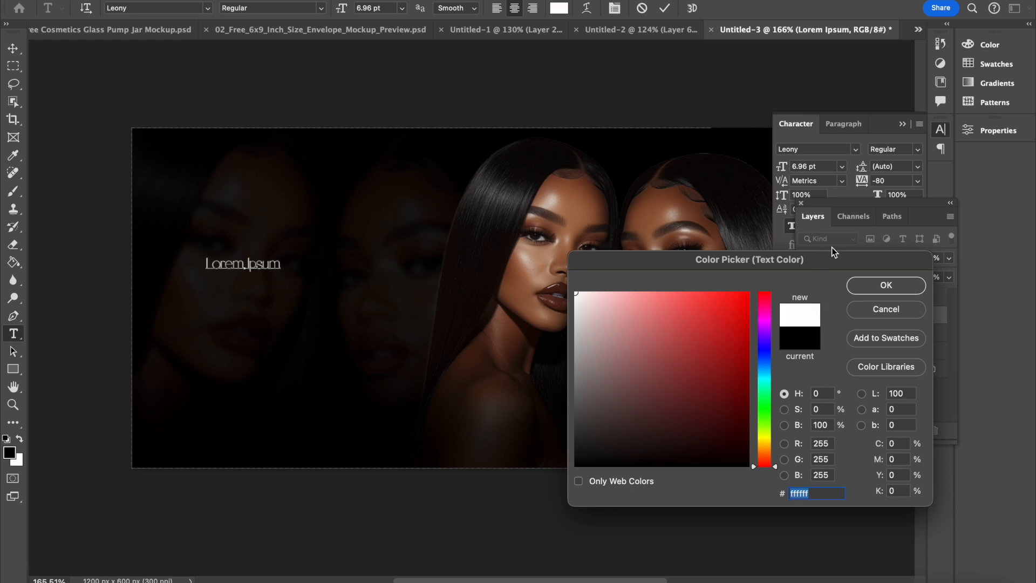
click(879, 286)
triple_click(273, 268)
text(VOLUX)
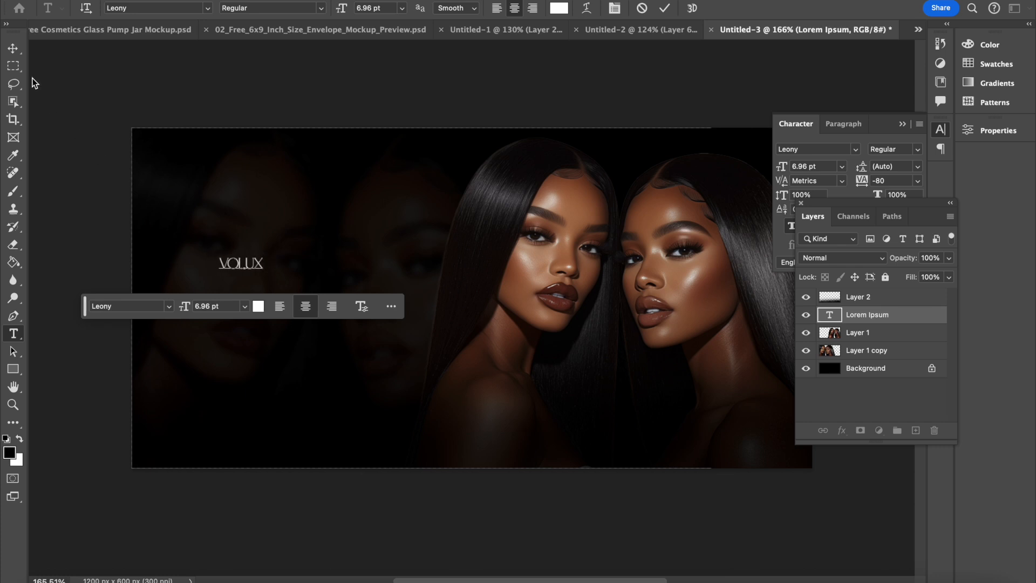
- Enlarge the VOLUX text to 30.06 pt and place it over the faded faces as the banner's title
click(16, 51)
super+click(203, 254)
drag(263, 273, 393, 393)
drag(322, 297, 289, 239)
key(Return)
- Duplicate the VOLUX text, shrink the copy to 9.28 pt directly beneath the title and reword it as HAIR COLLECTION
key(super+j)
key(super+t)
drag(376, 217, 222, 309)
drag(202, 326, 292, 277)
key(Return)
double_click(292, 277)
text(HAIR COLLECTION)
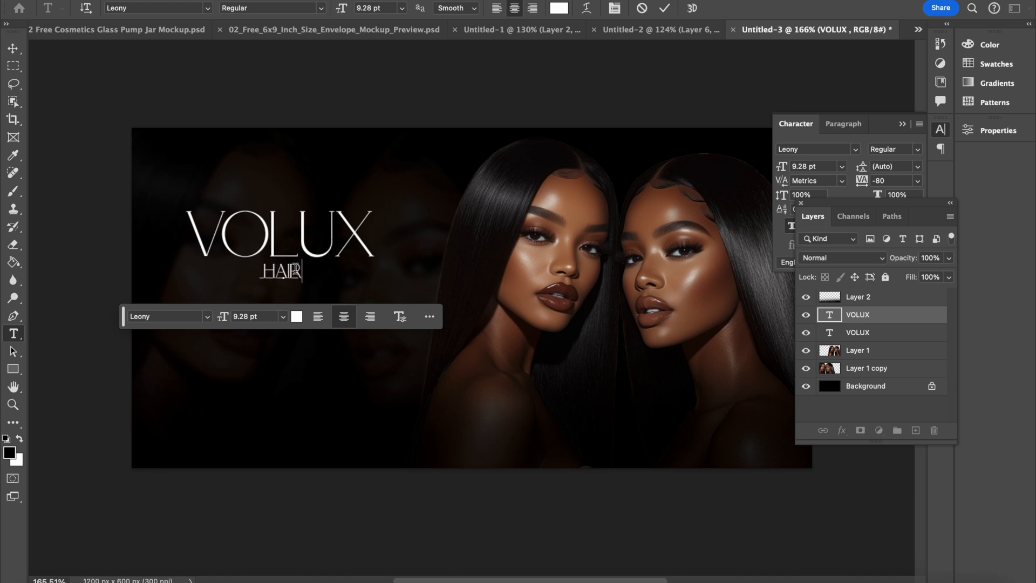
- Widen the letter spacing of the HAIR COLLECTION line until it nearly matches the width of the title
key(super+a)
drag(862, 182, 869, 187)
click(69, 206)
- Enlarge the VOLUX title slightly, recentre it, and widen the tracking of HAIR COLLECTION a little more
super+click(274, 235)
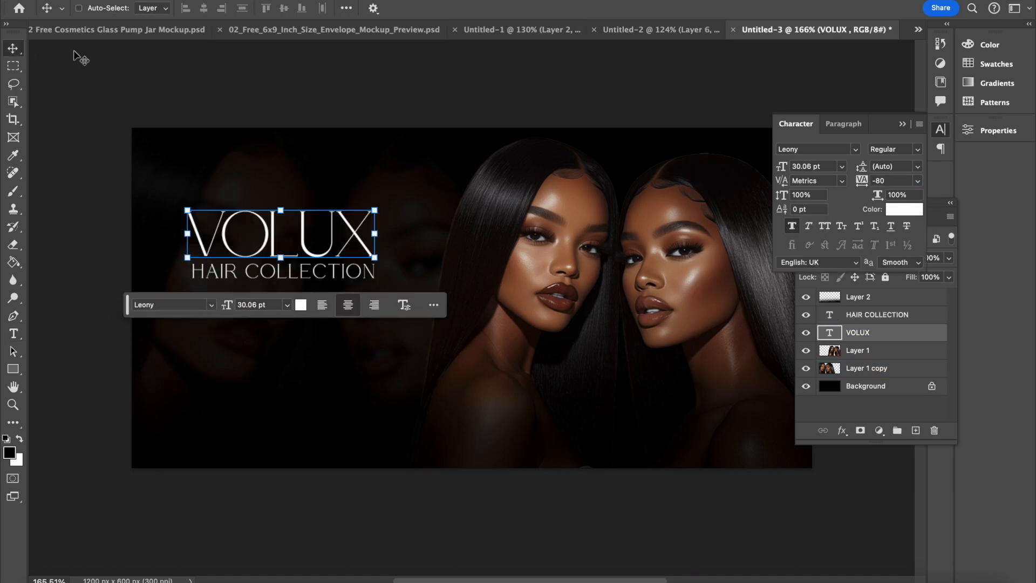
key(super+t)
drag(388, 195, 407, 187)
drag(324, 237, 312, 238)
key(Return)
click(909, 317)
drag(862, 182, 866, 181)
- Duplicate HAIR COLLECTION above the VOLUX title, reword the copy as WELCOME TO and set its size to 5 pt
key(super+j)
drag(315, 276, 279, 186)
double_click(364, 388)
key(super+a)
text(WELCOME TO)
key(super+a)
click(782, 167)
text(5)
key(Return)
- Add the two-paragraph Volux Hair Collection description in a text box below HAIR COLLECTION and set its font to Object Sans
click(490, 389)
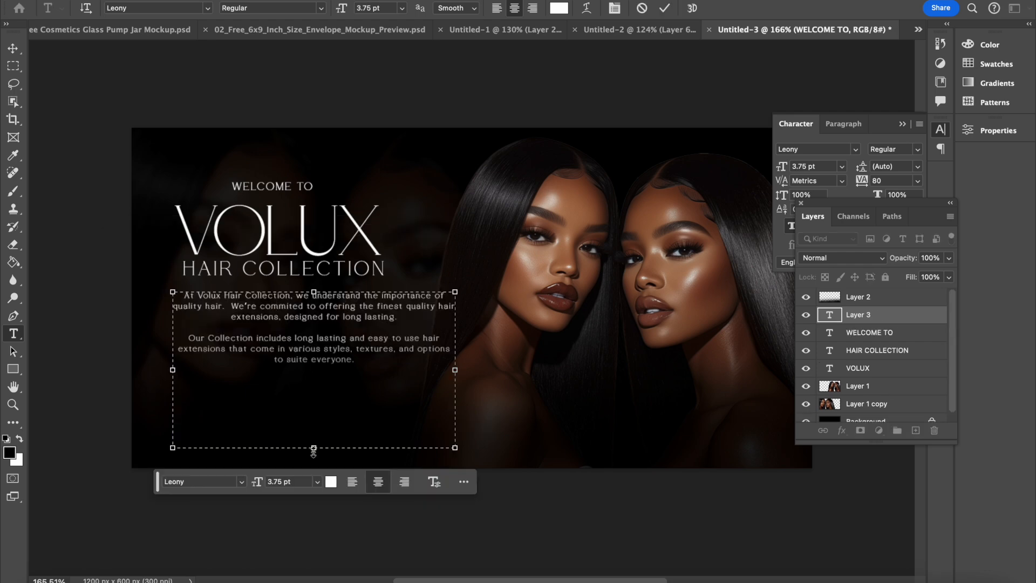
drag(284, 450, 283, 388)
triple_click(331, 320)
key(super+a)
click(403, 415)
- Narrow the description's text box and move it down, with an OUR PROMISE subheading between it and HAIR COLLECTION
drag(428, 340, 366, 341)
drag(253, 381, 303, 402)
click(13, 49)
drag(220, 339, 247, 368)
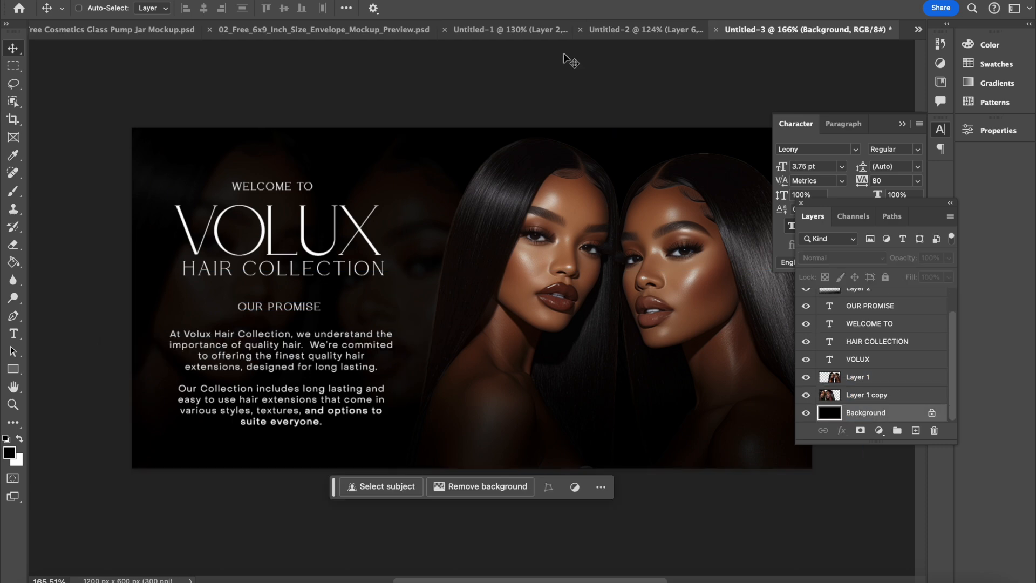
- Line up the WELCOME TO line with the OUR PROMISE subheading in the centre of the text column
drag(286, 300, 290, 306)
key(super+z)
super+click(281, 306)
key(super+t)
key(Return)
- Draw a rectangle about 232 by 38 px around OUR PROMISE with a black fill and a 1 px white stroke
click(13, 370)
click(47, 369)
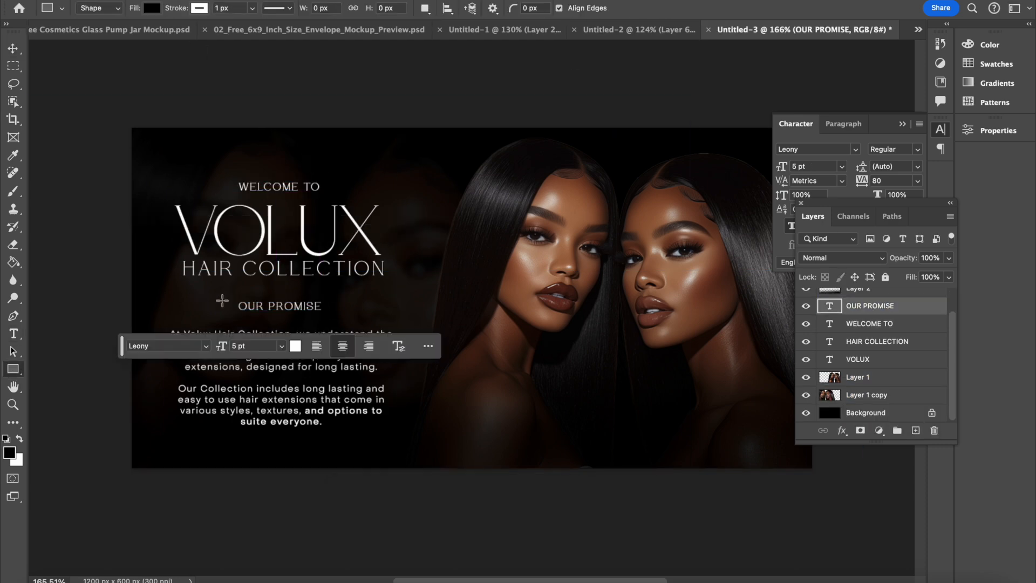
drag(215, 295, 214, 302)
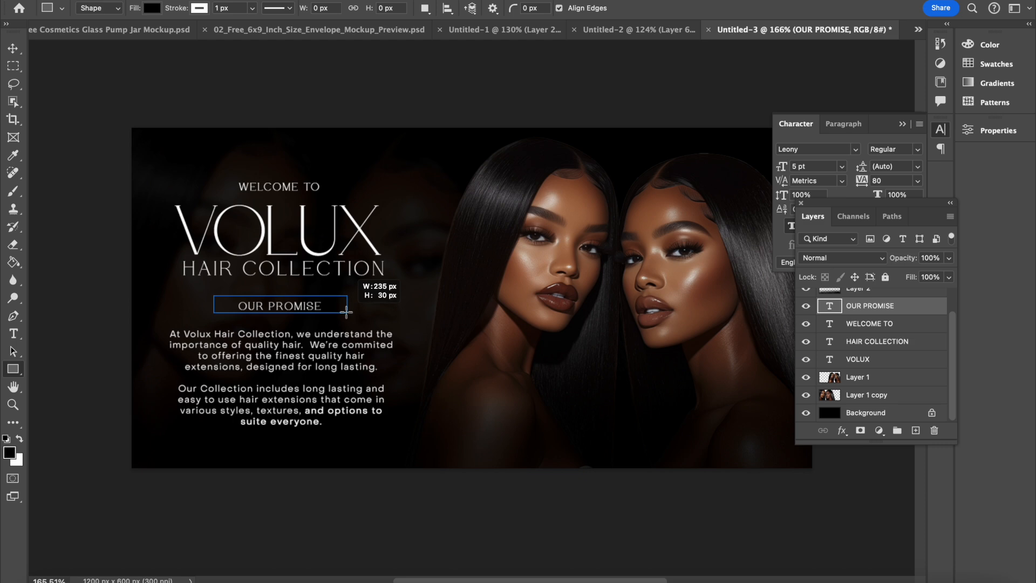
drag(345, 316, 345, 316)
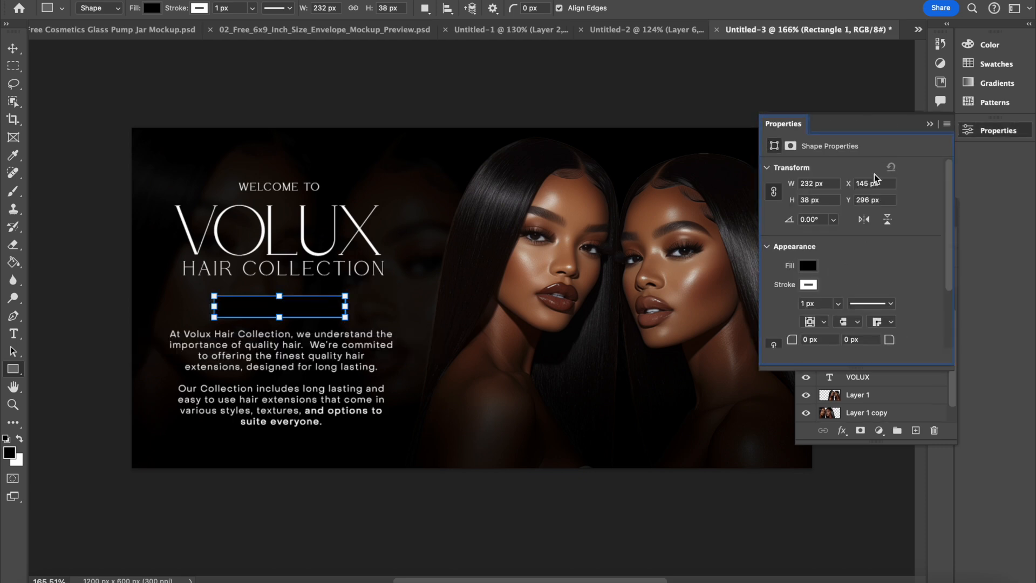
- Place the OUR PROMISE text layer above Rectangle 1 in the layer order
click(917, 383)
click(870, 305)
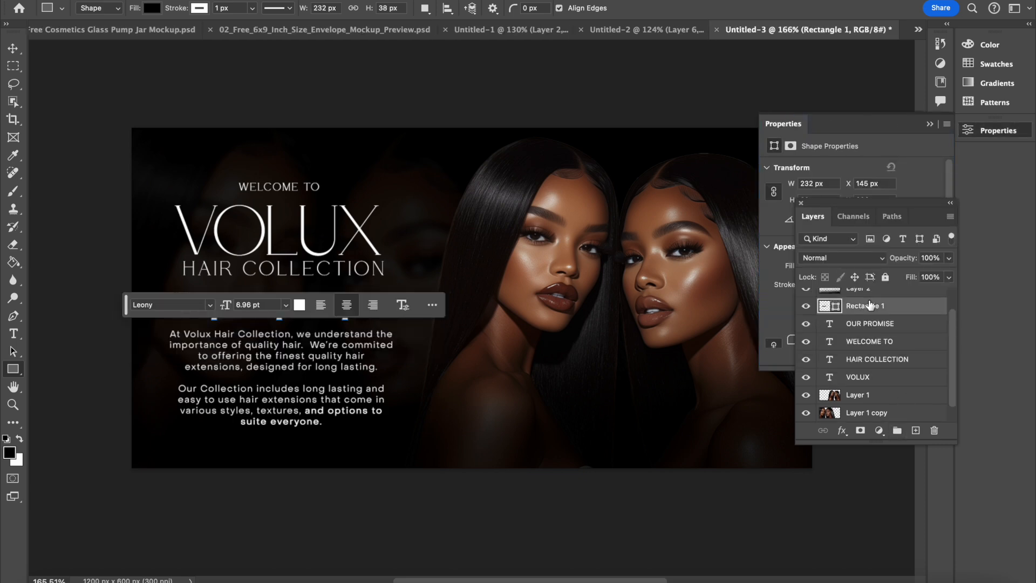
double_click(870, 306)
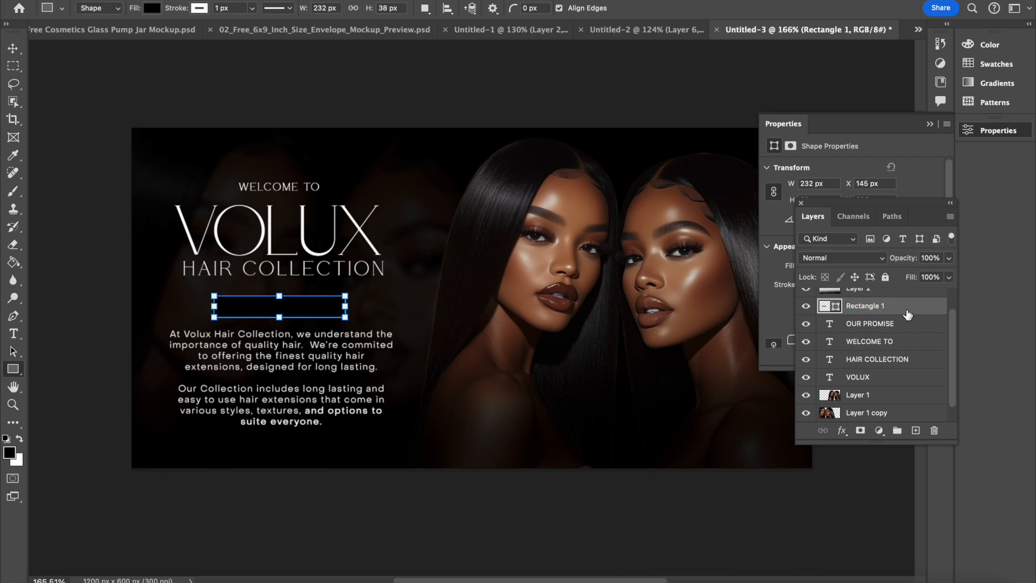
double_click(908, 315)
click(985, 136)
drag(920, 307, 921, 324)
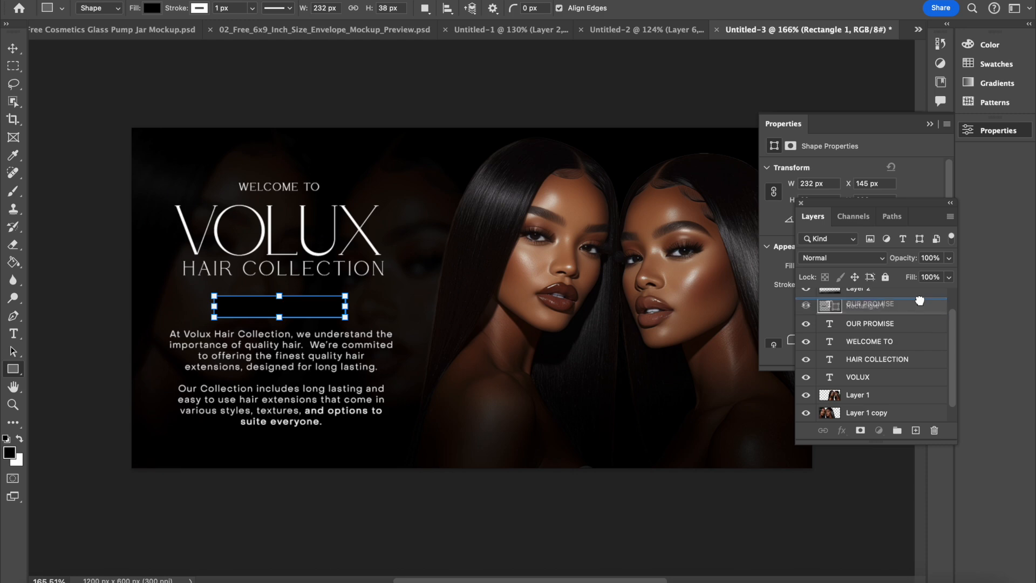
click(907, 304)
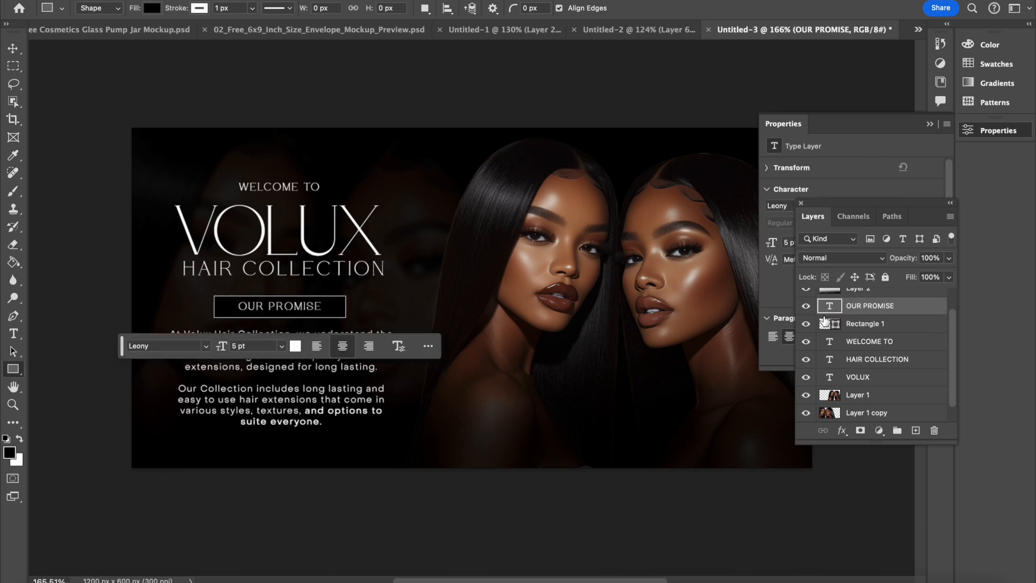
double_click(821, 323)
click(898, 292)
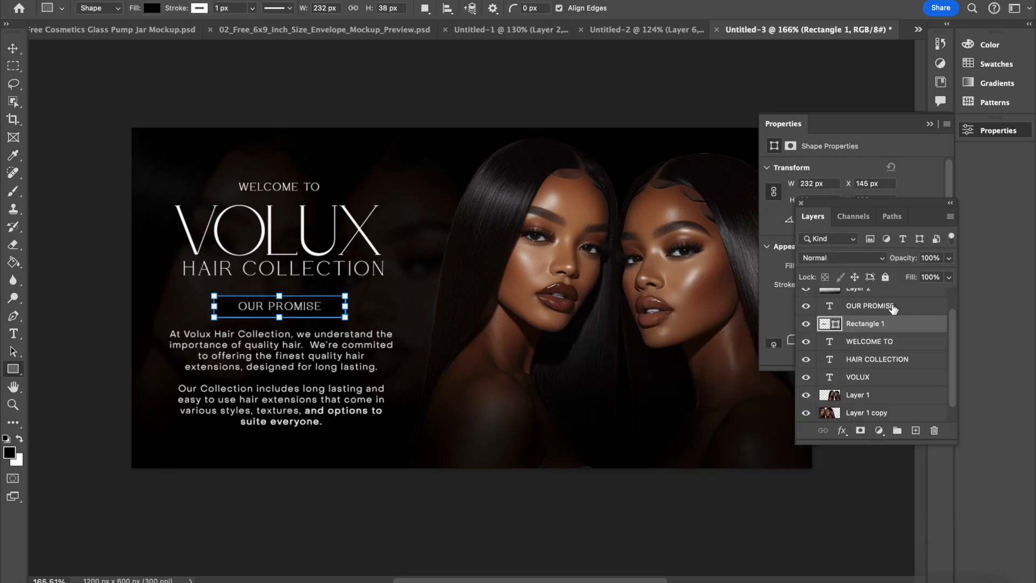
double_click(834, 326)
click(885, 307)
click(895, 360)
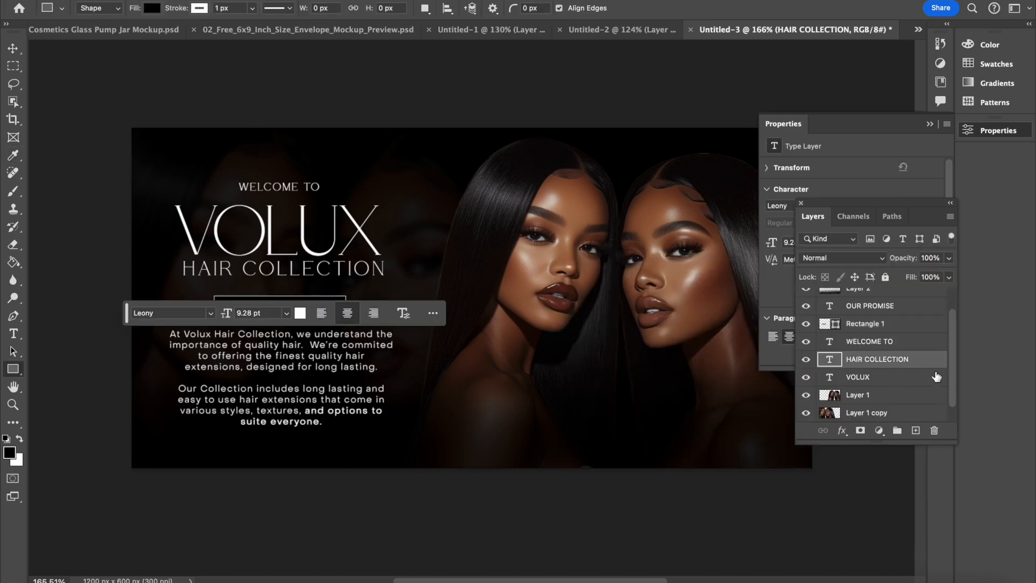
scroll(950, 389, down, 1)
click(896, 414)
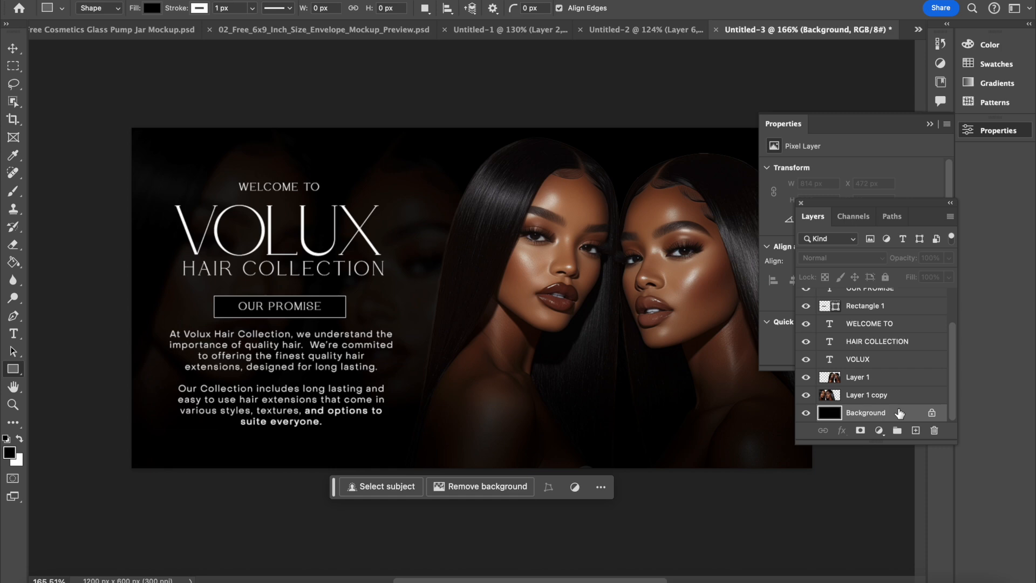
- Try to select the WELCOME TO and VOLUX texts together on the canvas and transform them
click(15, 48)
click(280, 308)
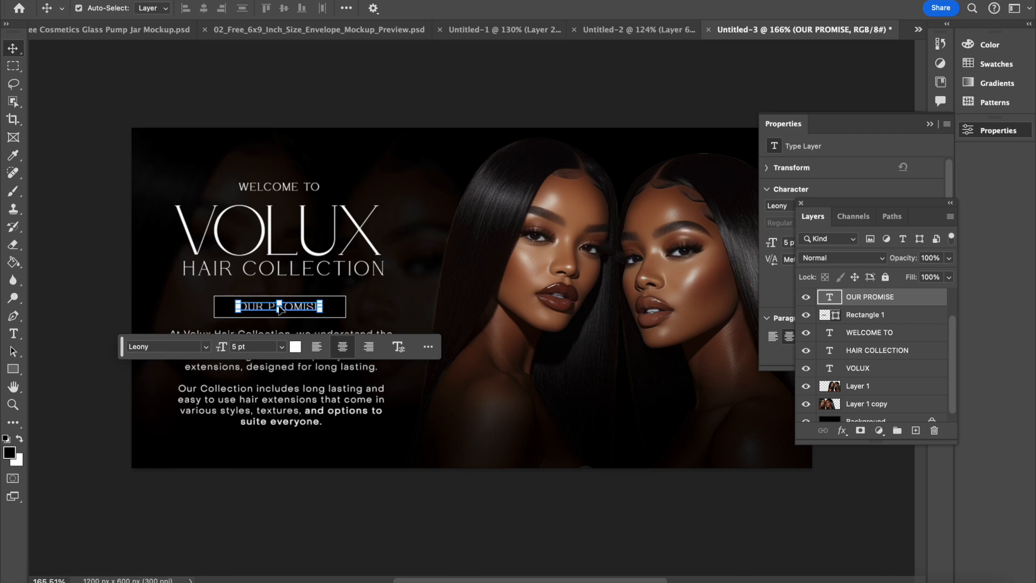
click(264, 187)
shift+click(321, 217)
key(ctrl+t)
key(Return)
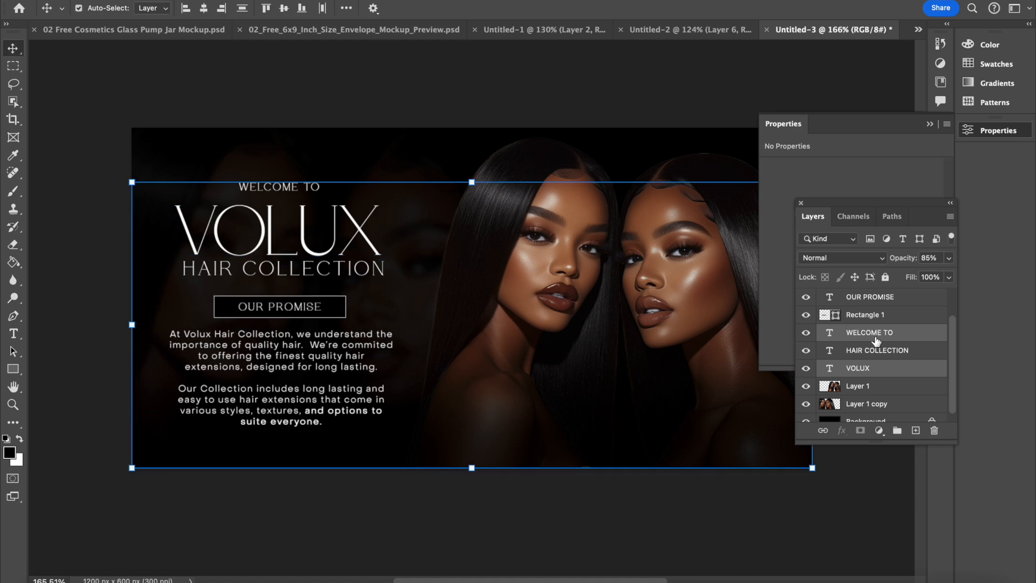
- Scale up the VOLUX, HAIR COLLECTION, WELCOME TO, OUR PROMISE and Rectangle 1 layers together, VOLUX reaching 39.51 pt, and raise them on the banner
click(887, 368)
super+click(889, 353)
super+click(883, 315)
super+click(879, 300)
super+click(877, 332)
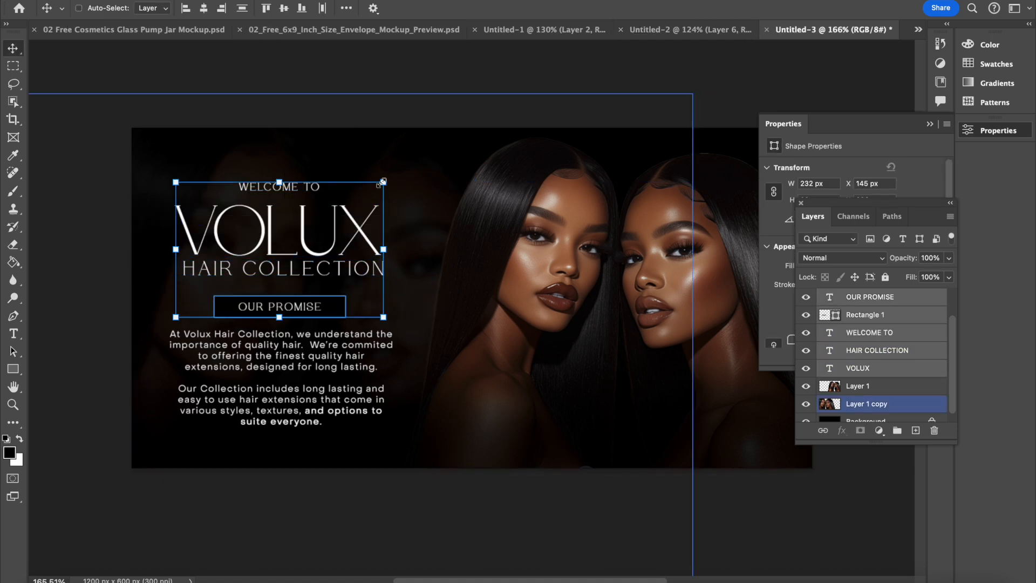
drag(383, 182, 424, 155)
drag(386, 205, 367, 200)
click(359, 345)
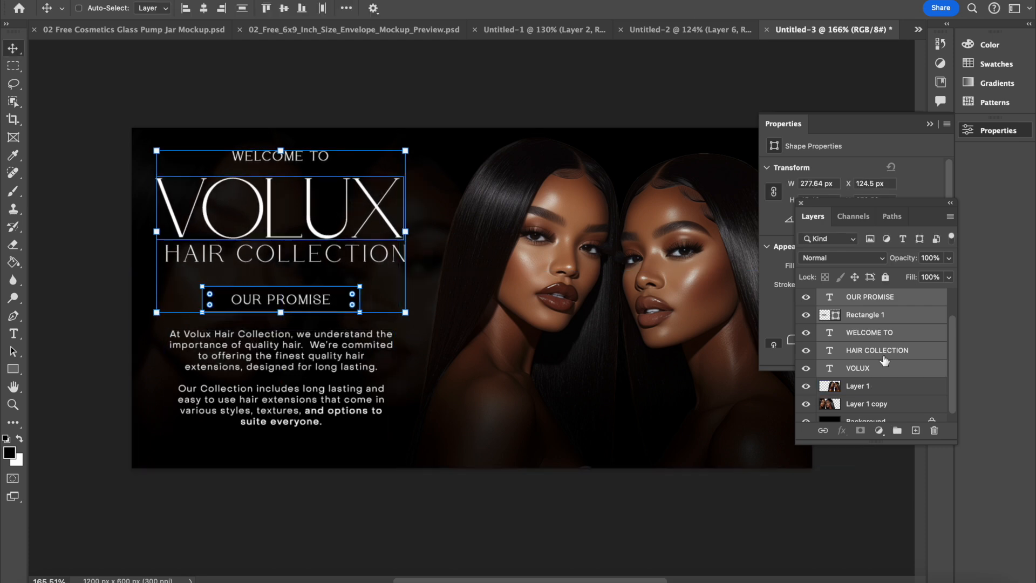
- Enlarge the description paragraph to 4.3 pt and centre it below the OUR PROMISE box
scroll(900, 300, up, 2)
click(900, 297)
drag(395, 432, 415, 450)
click(372, 477)
drag(369, 414, 351, 417)
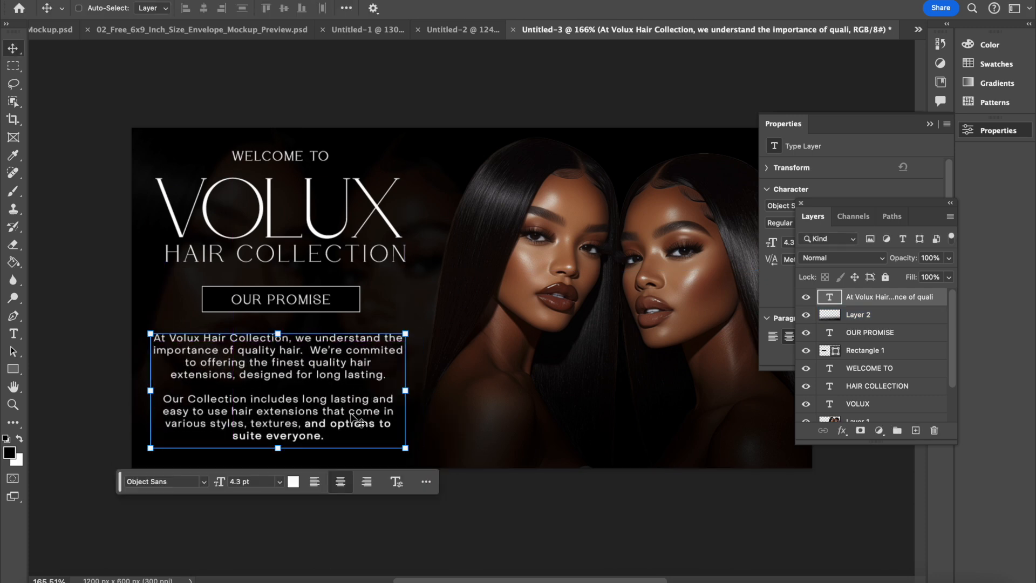
- Duplicate the VOLUX title layer
drag(811, 120, 893, 189)
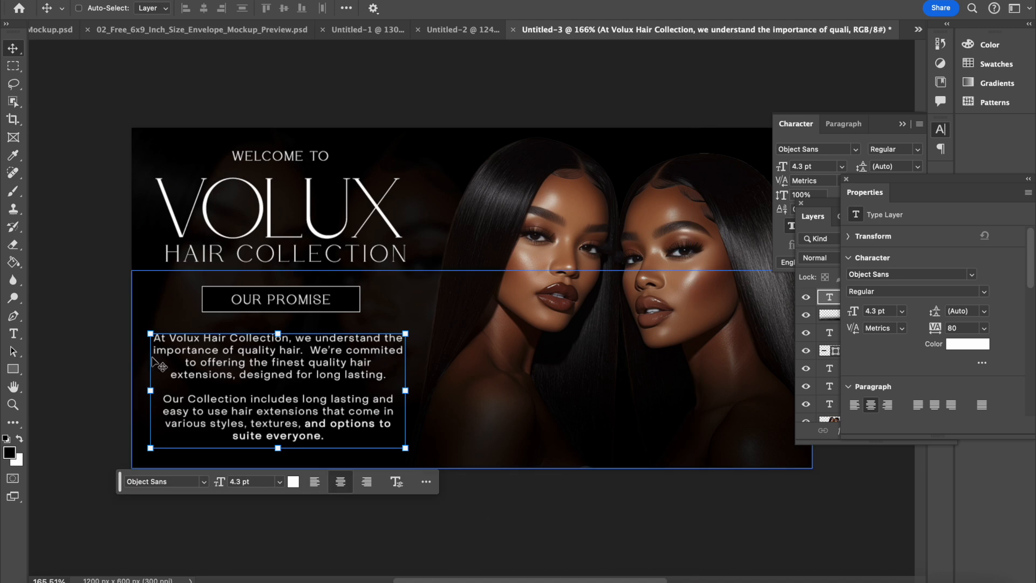
click(829, 332)
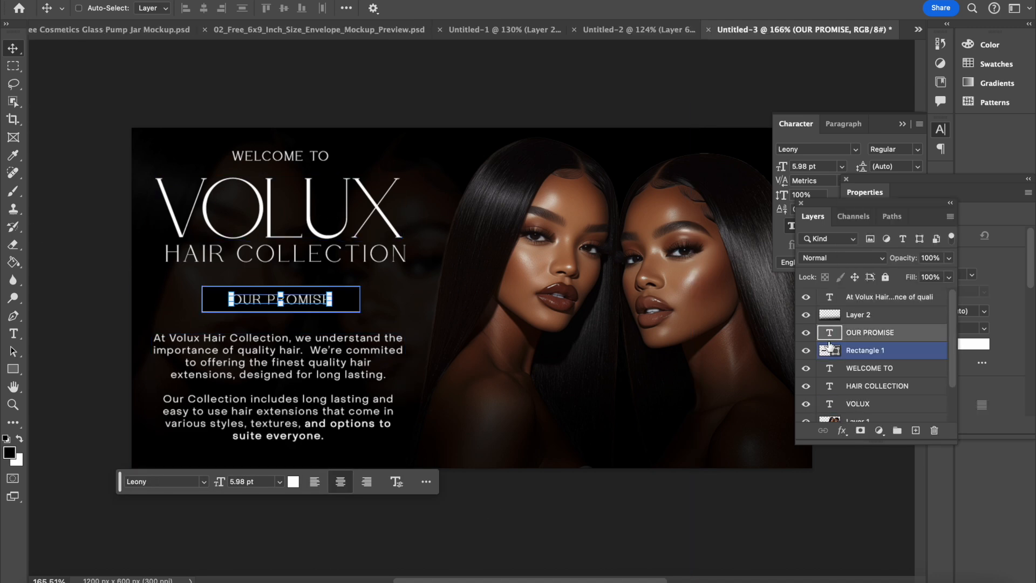
click(890, 404)
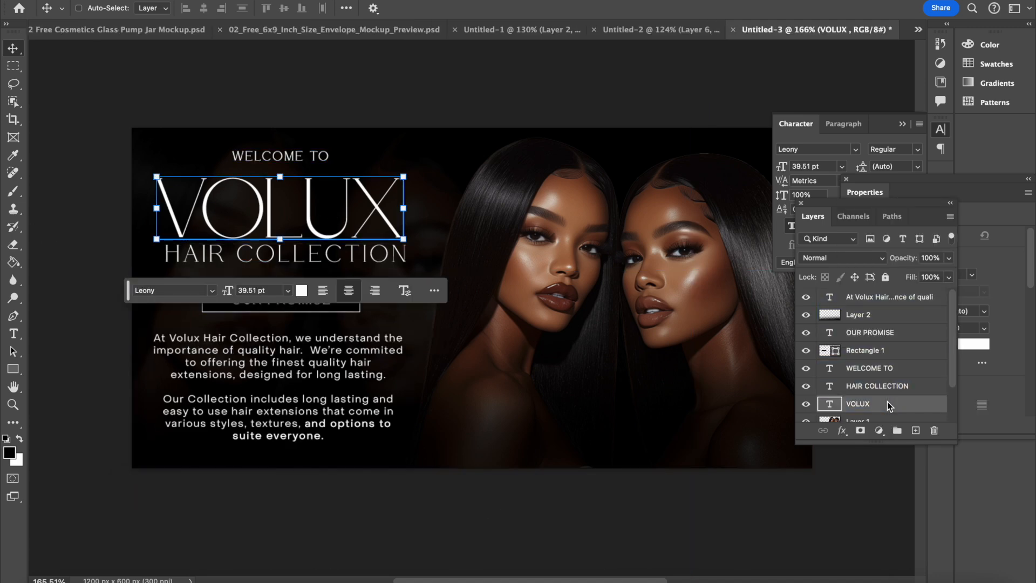
right_click(888, 402)
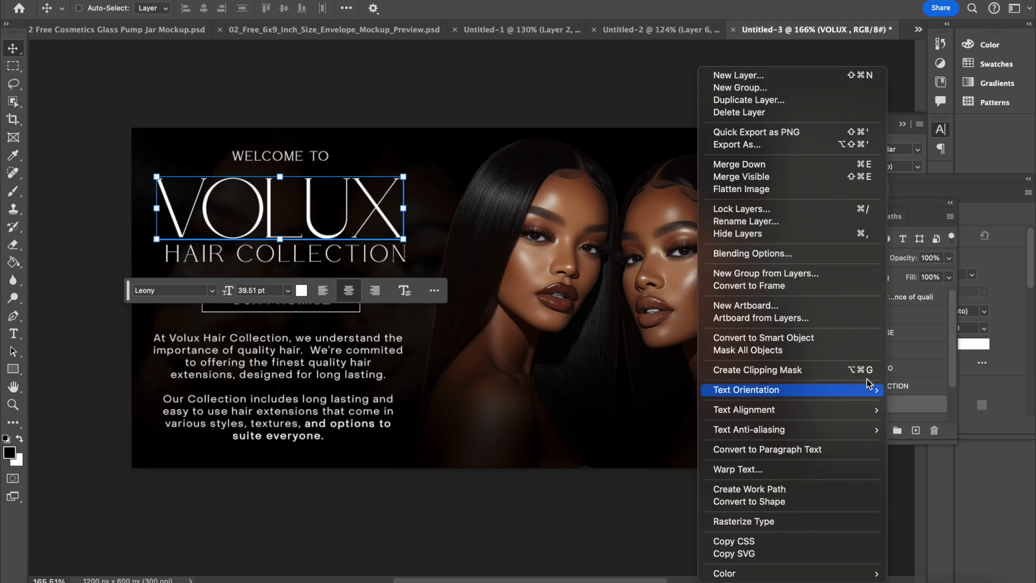
click(748, 100)
click(642, 241)
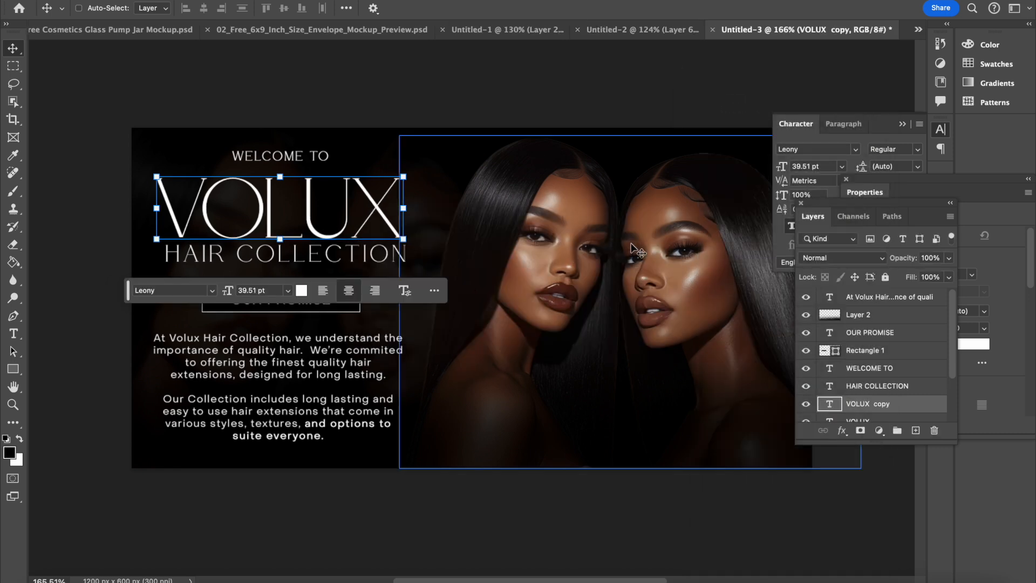
- Move the VOLUX copy over the two women and scale it up to 80.44 pt
drag(193, 178, 459, 377)
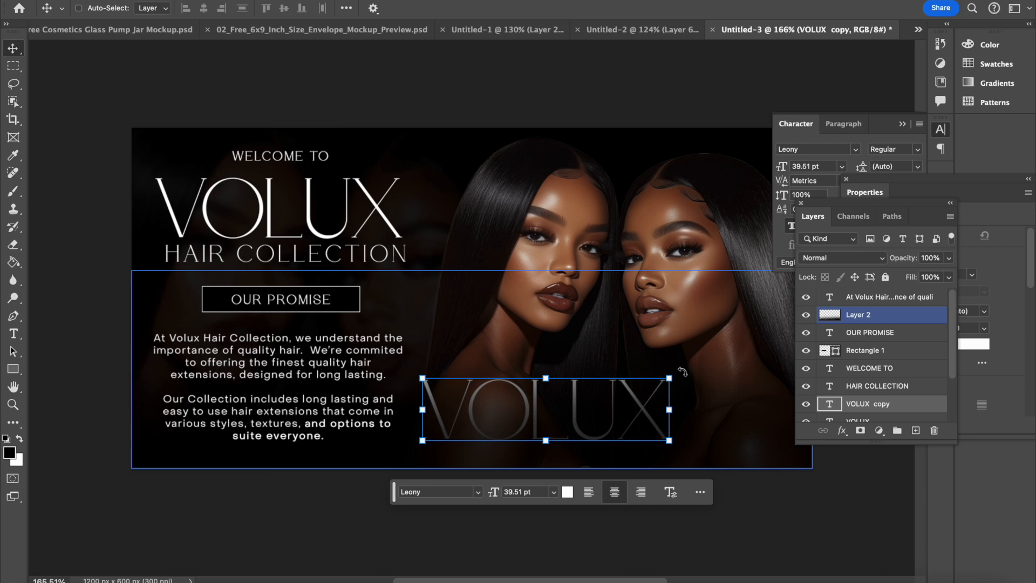
drag(669, 376, 631, 160)
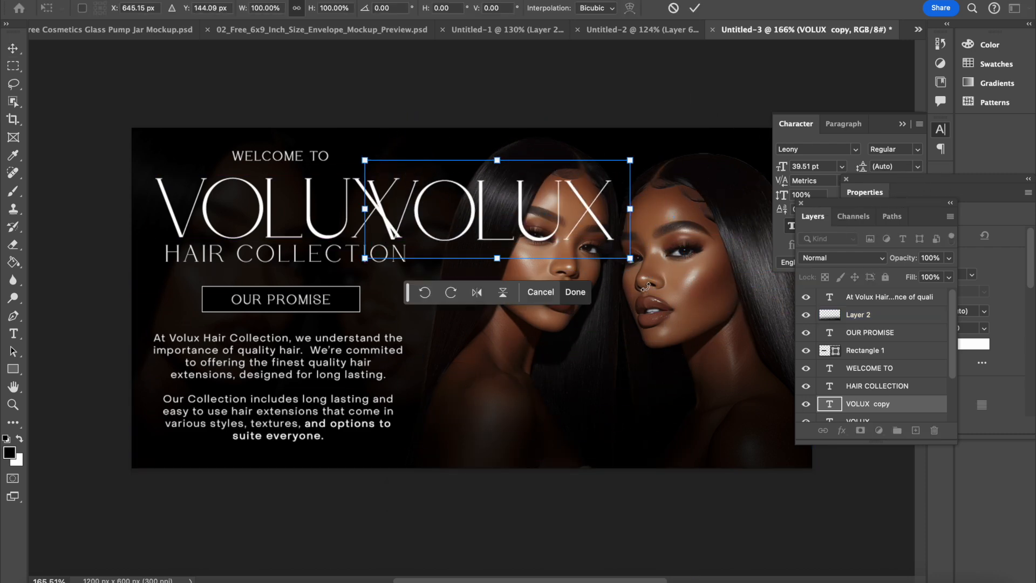
drag(630, 258, 859, 480)
drag(526, 254, 512, 276)
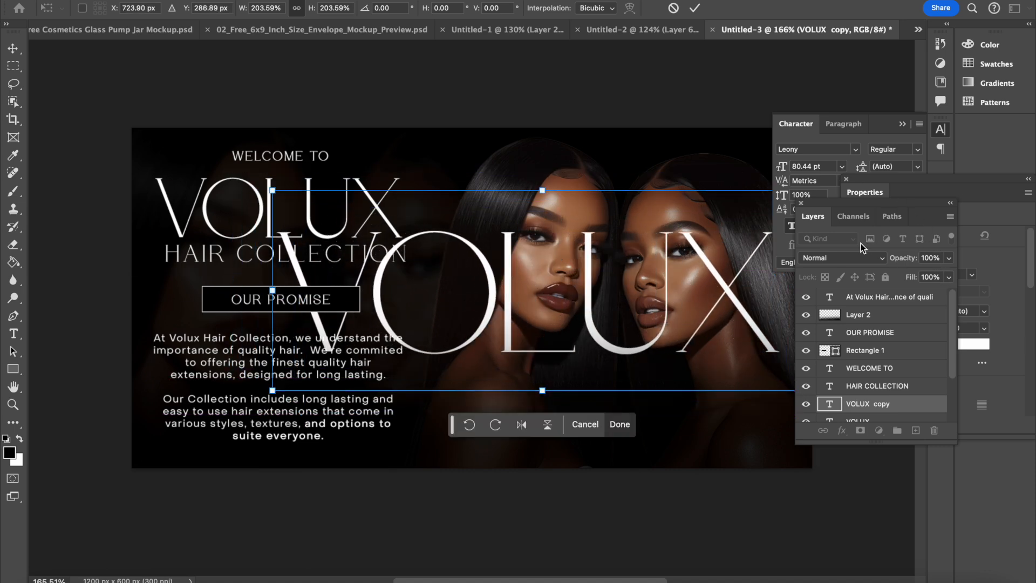
click(884, 258)
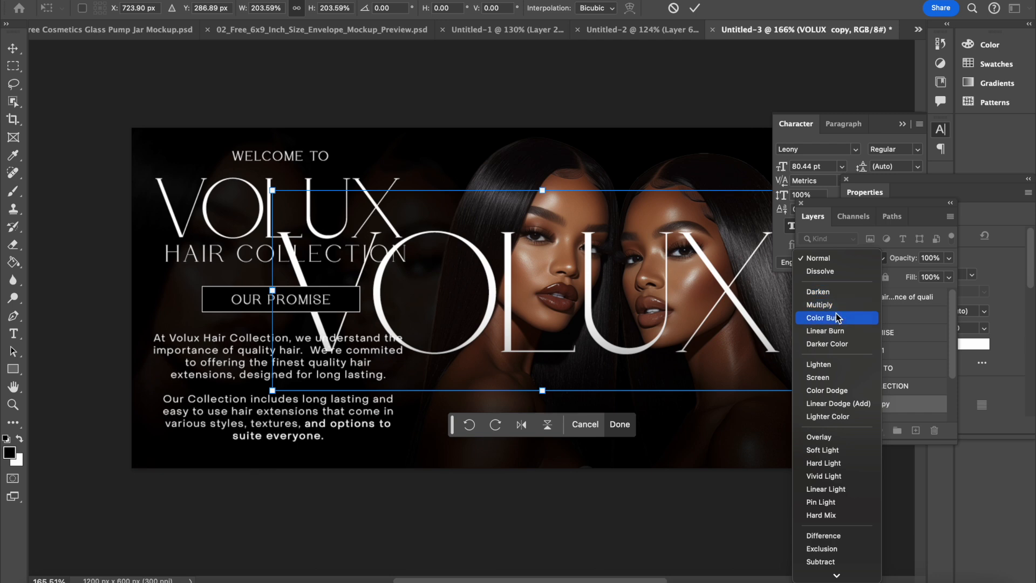
scroll(832, 536, down, 3)
click(712, 277)
key(Return)
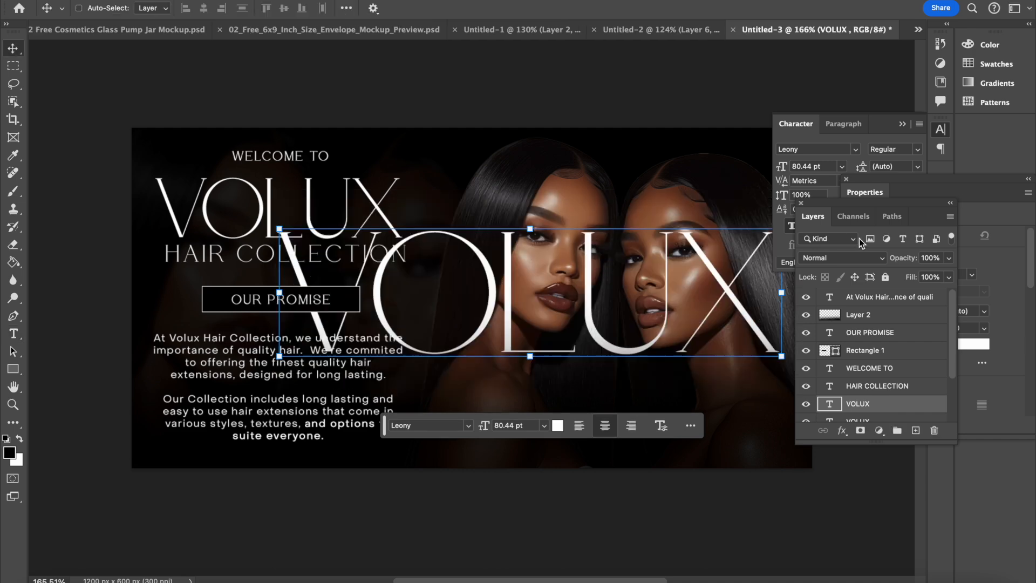
- Set the enlarged VOLUX copy's blend mode to Overlay and its tracking to -160
click(859, 258)
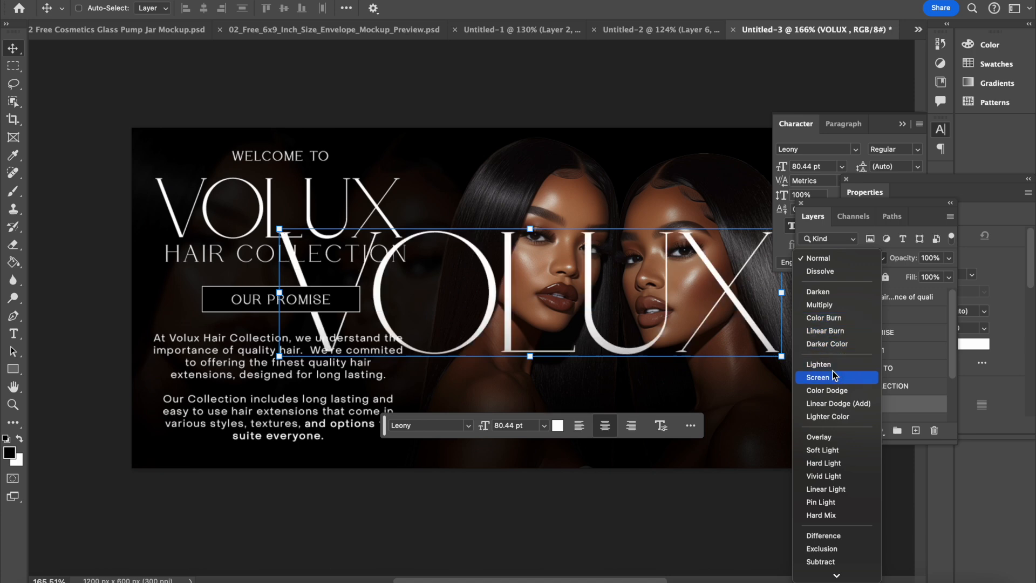
click(829, 441)
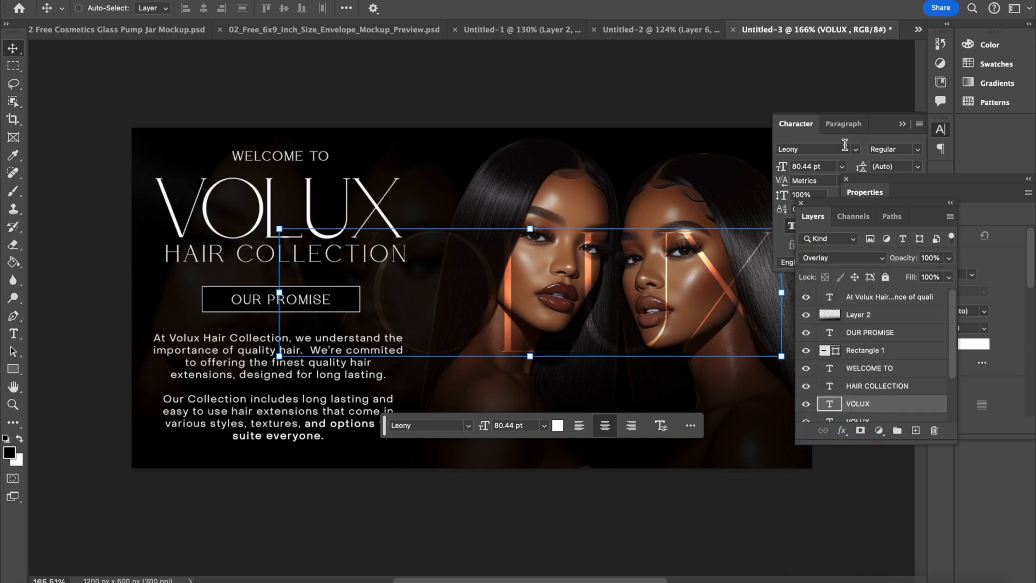
drag(875, 124, 866, 94)
drag(850, 150, 849, 150)
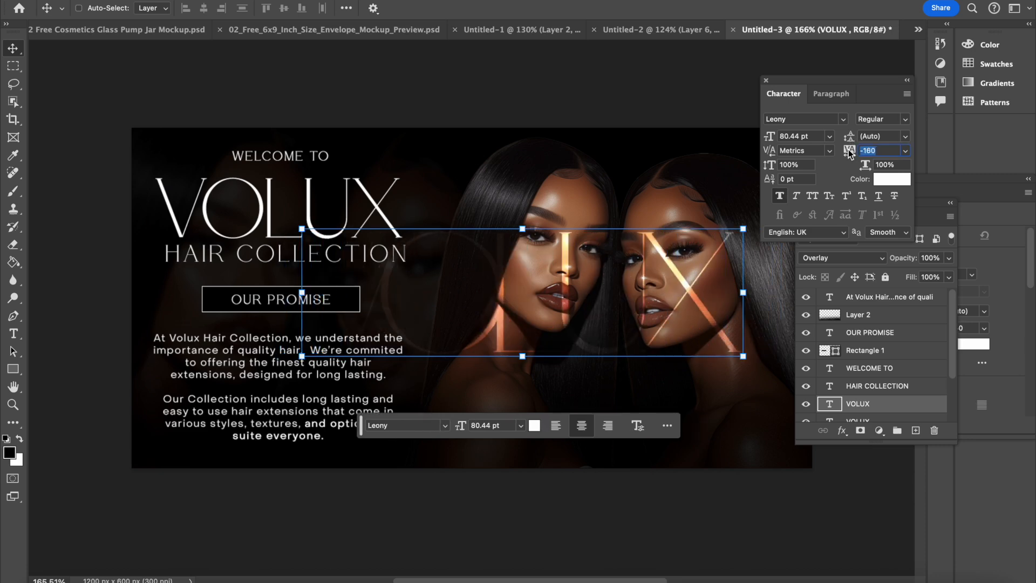
- Scale the VOLUX overlay text down to 60.06 pt and place it across the two women's necks and shoulders
drag(500, 258, 601, 303)
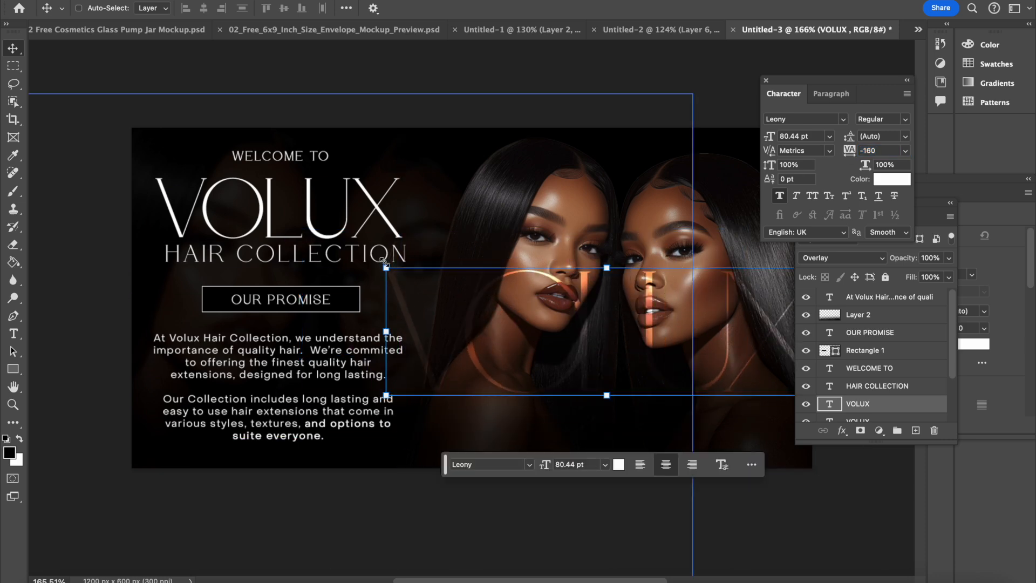
drag(385, 267, 413, 322)
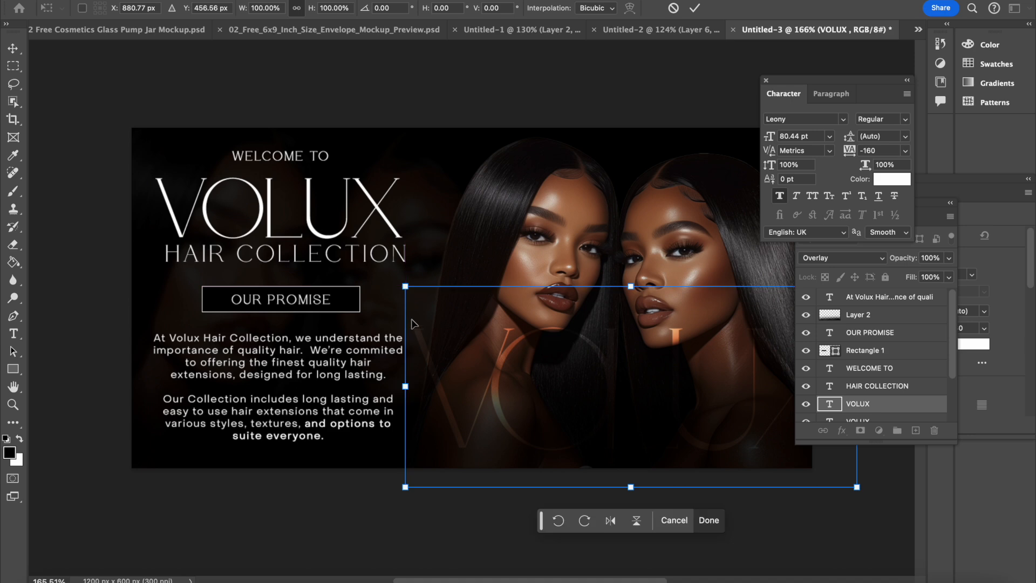
drag(404, 286, 507, 361)
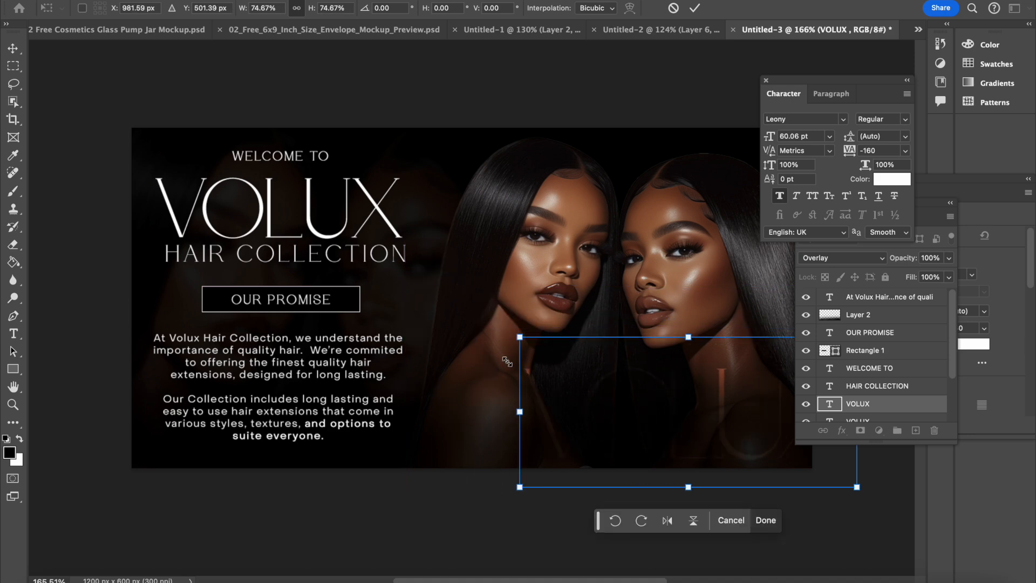
drag(743, 397, 664, 336)
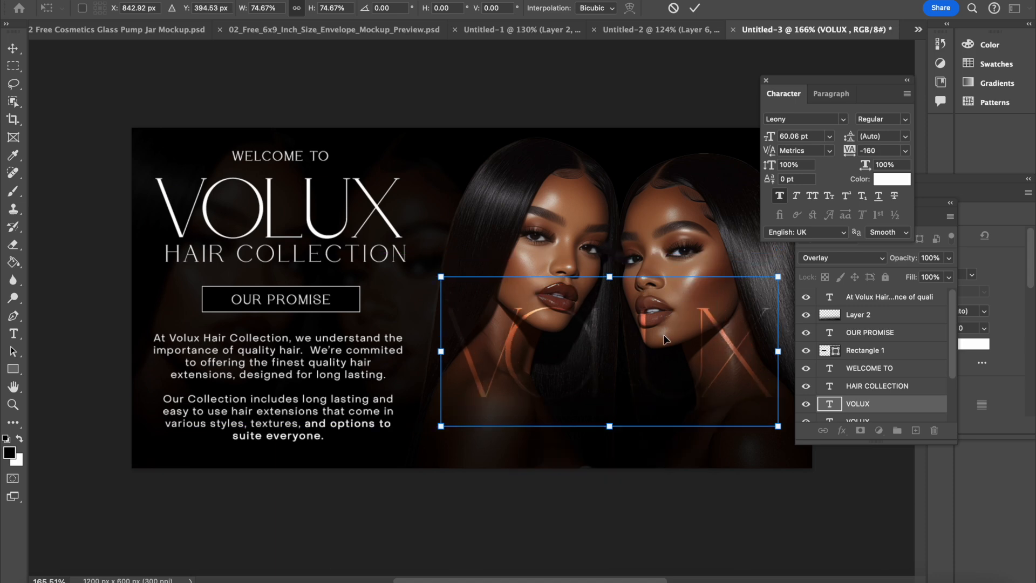
key(Return)
click(510, 348)
right_click(879, 405)
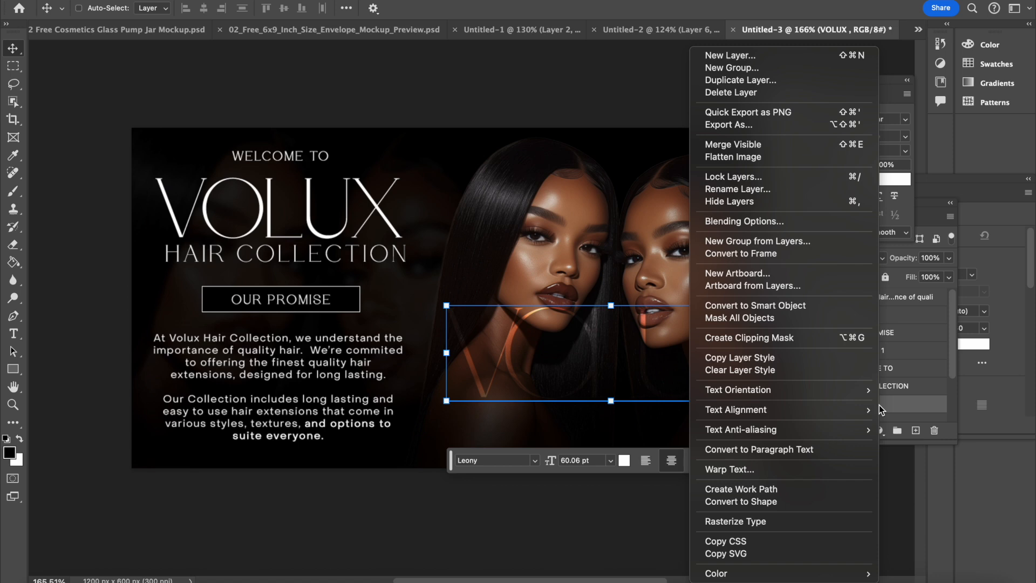
right_click(905, 409)
click(930, 412)
click(701, 348)
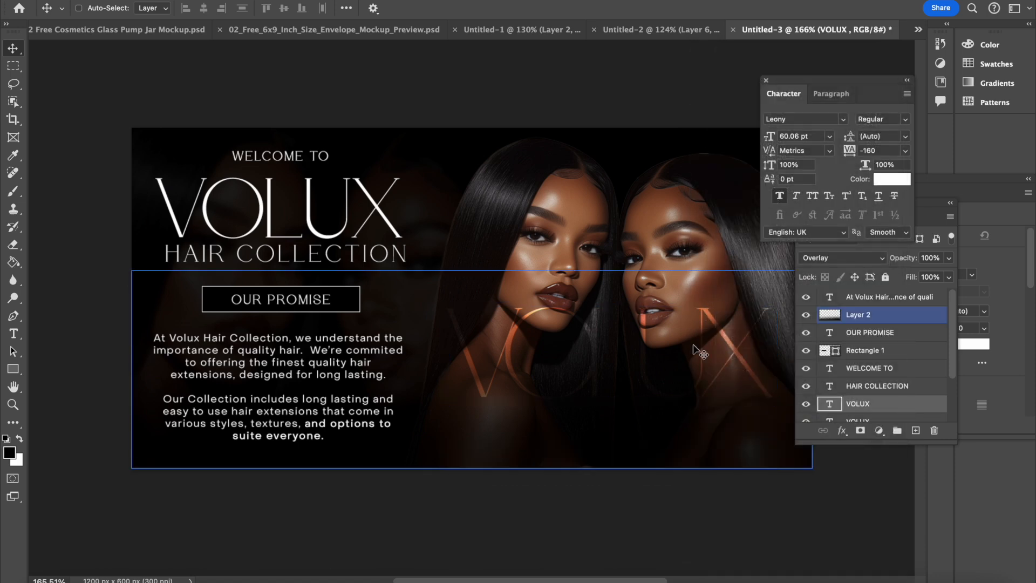
- Replace the VOLUX overlay text across the women with the single letter V
key(t)
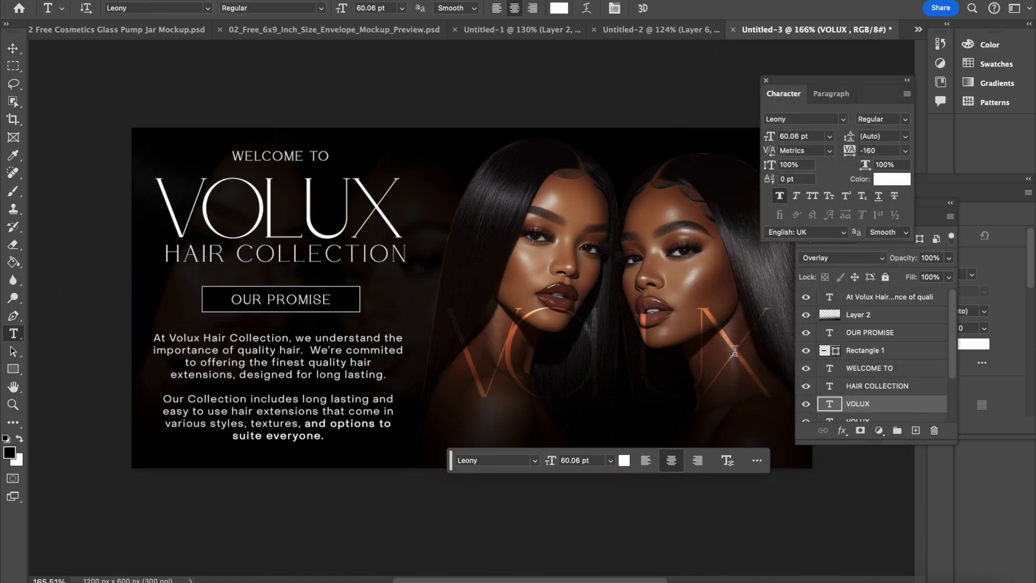
click(733, 351)
key(super+a)
text(V)
key(BackSpace)
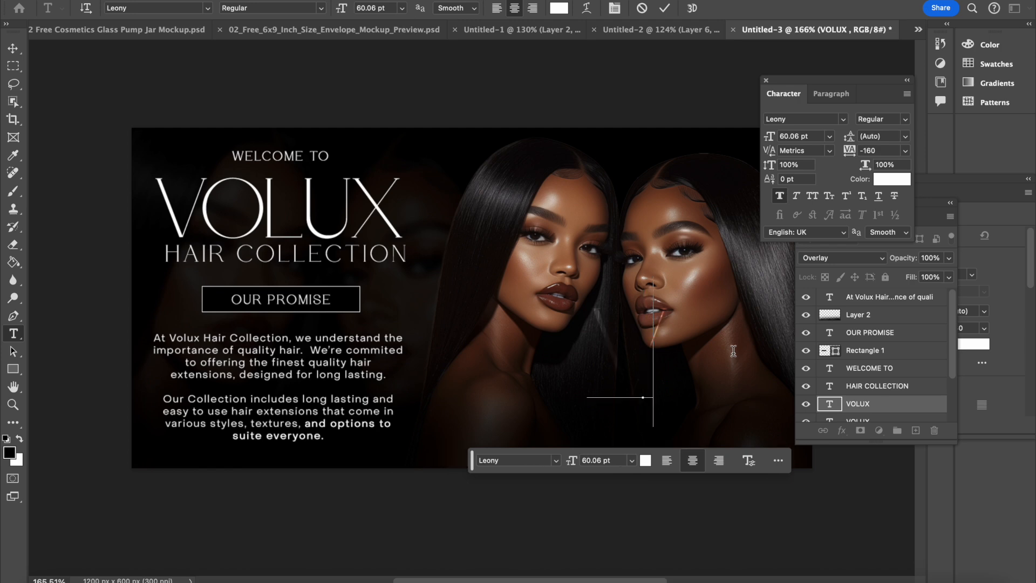
- Enlarge the overlay letter V to 269.37 pt so it spans the banner's full height
click(13, 49)
drag(593, 311, 454, 167)
drag(531, 285, 850, 550)
drag(524, 421, 455, 356)
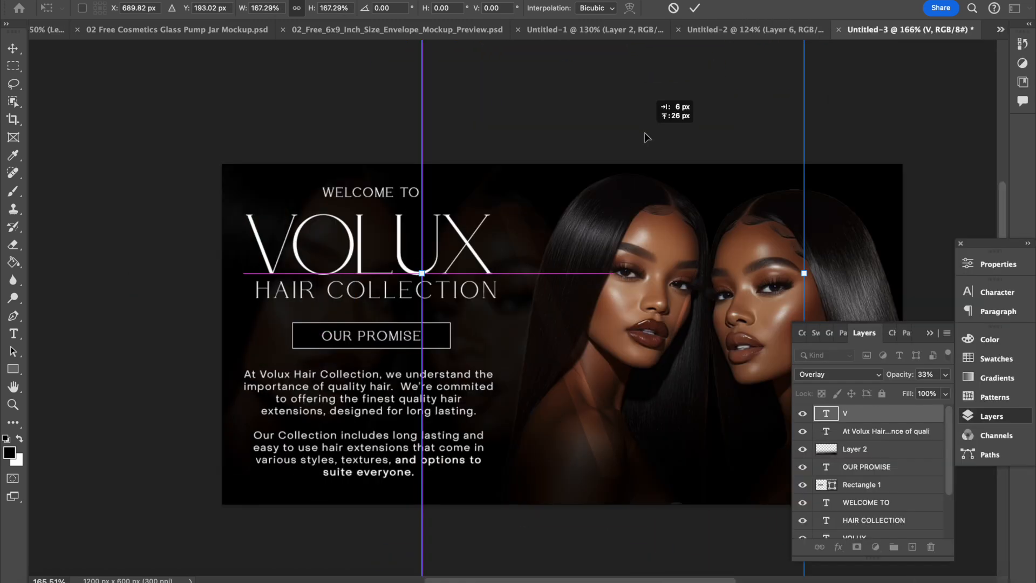
- Position the large V between the text block and the women, and set its layer opacity to 84%
drag(550, 178, 588, 184)
click(934, 392)
drag(755, 441, 754, 374)
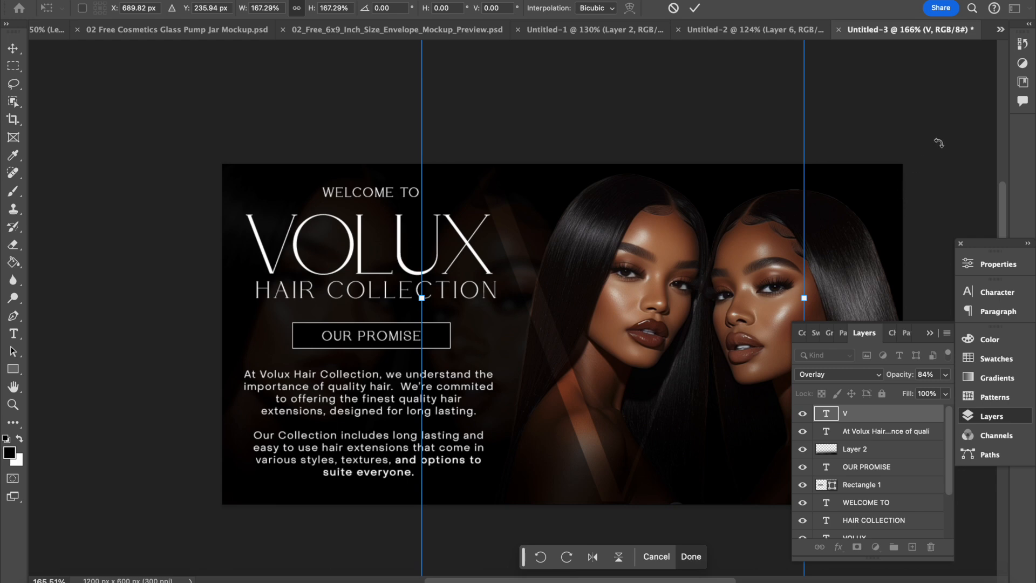
key(Return)
scroll(793, 224, down, 4)
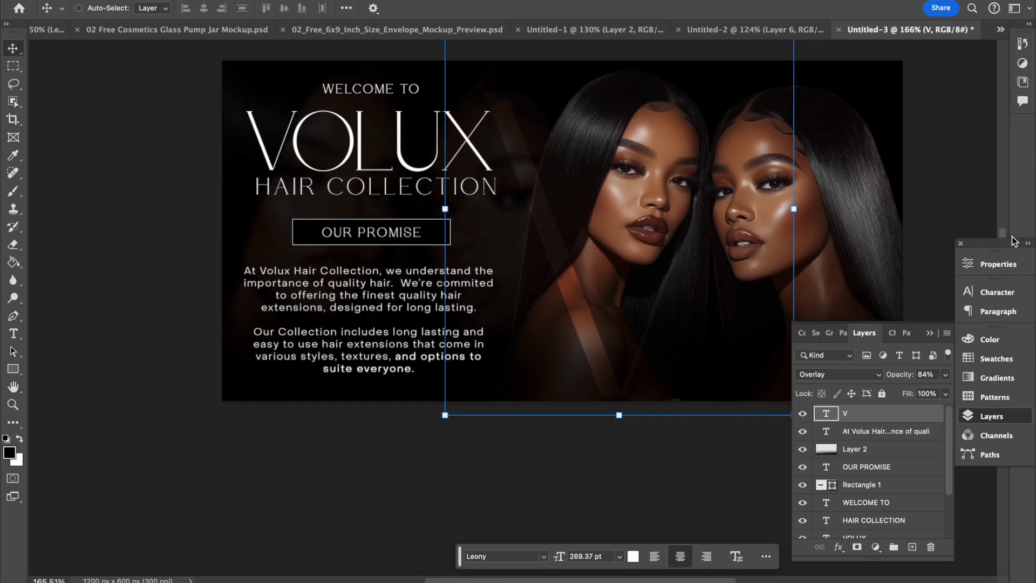